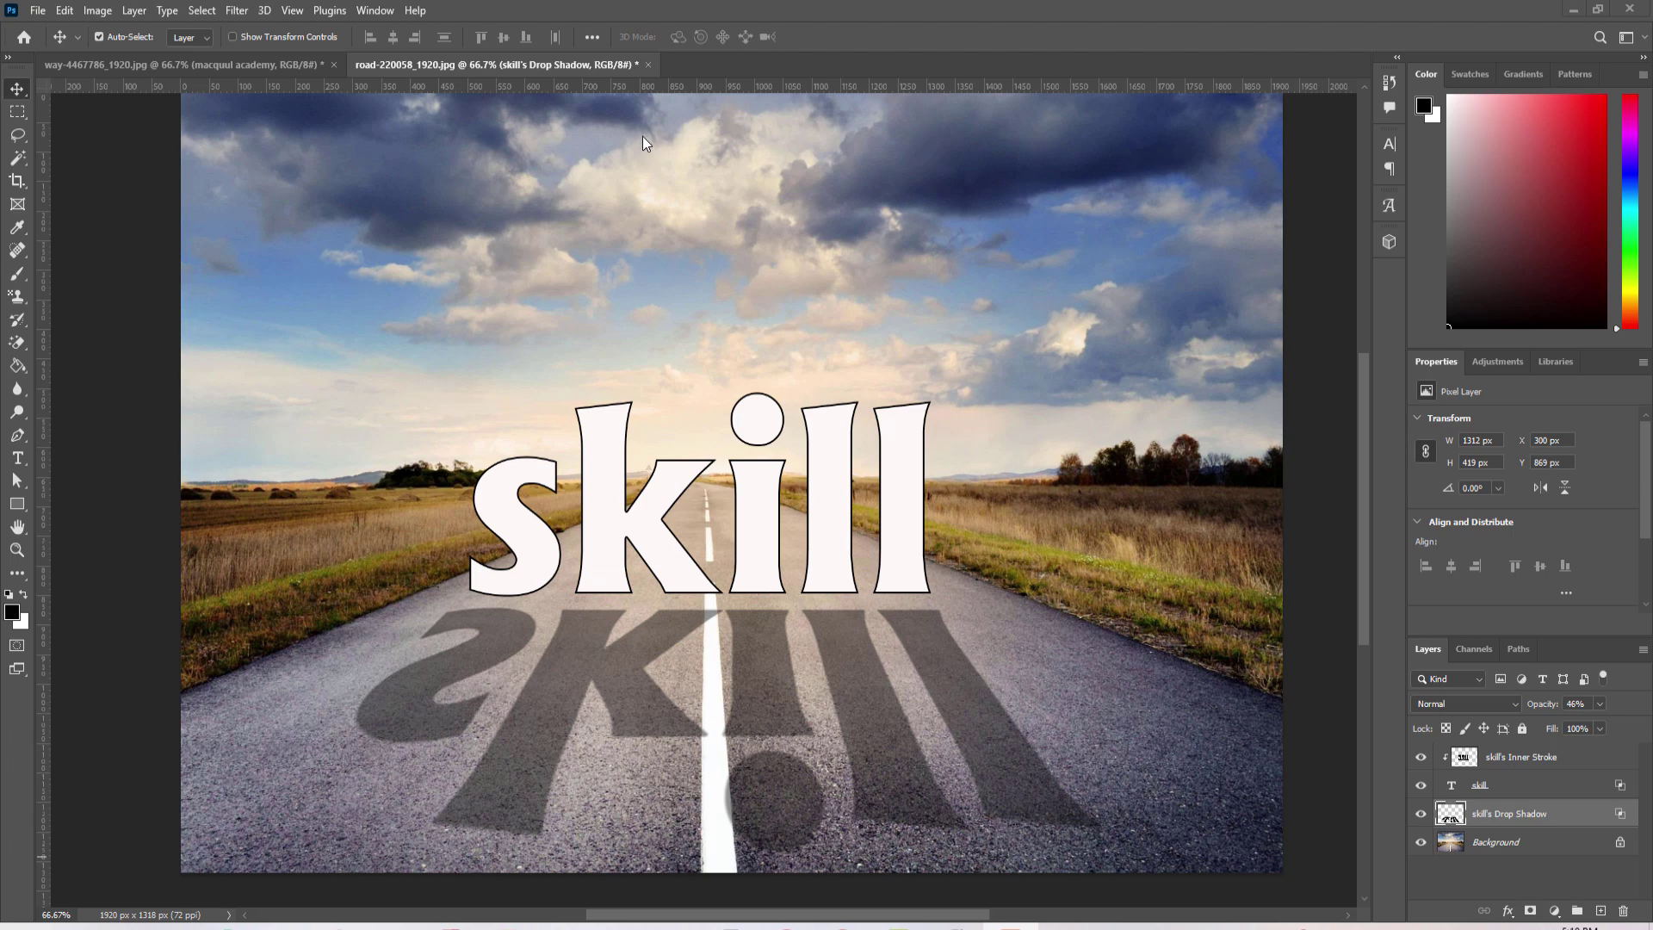
# Close the road document without saving and open the original road-220058_1920 image again from Downloads
pyautogui.click(646, 66)
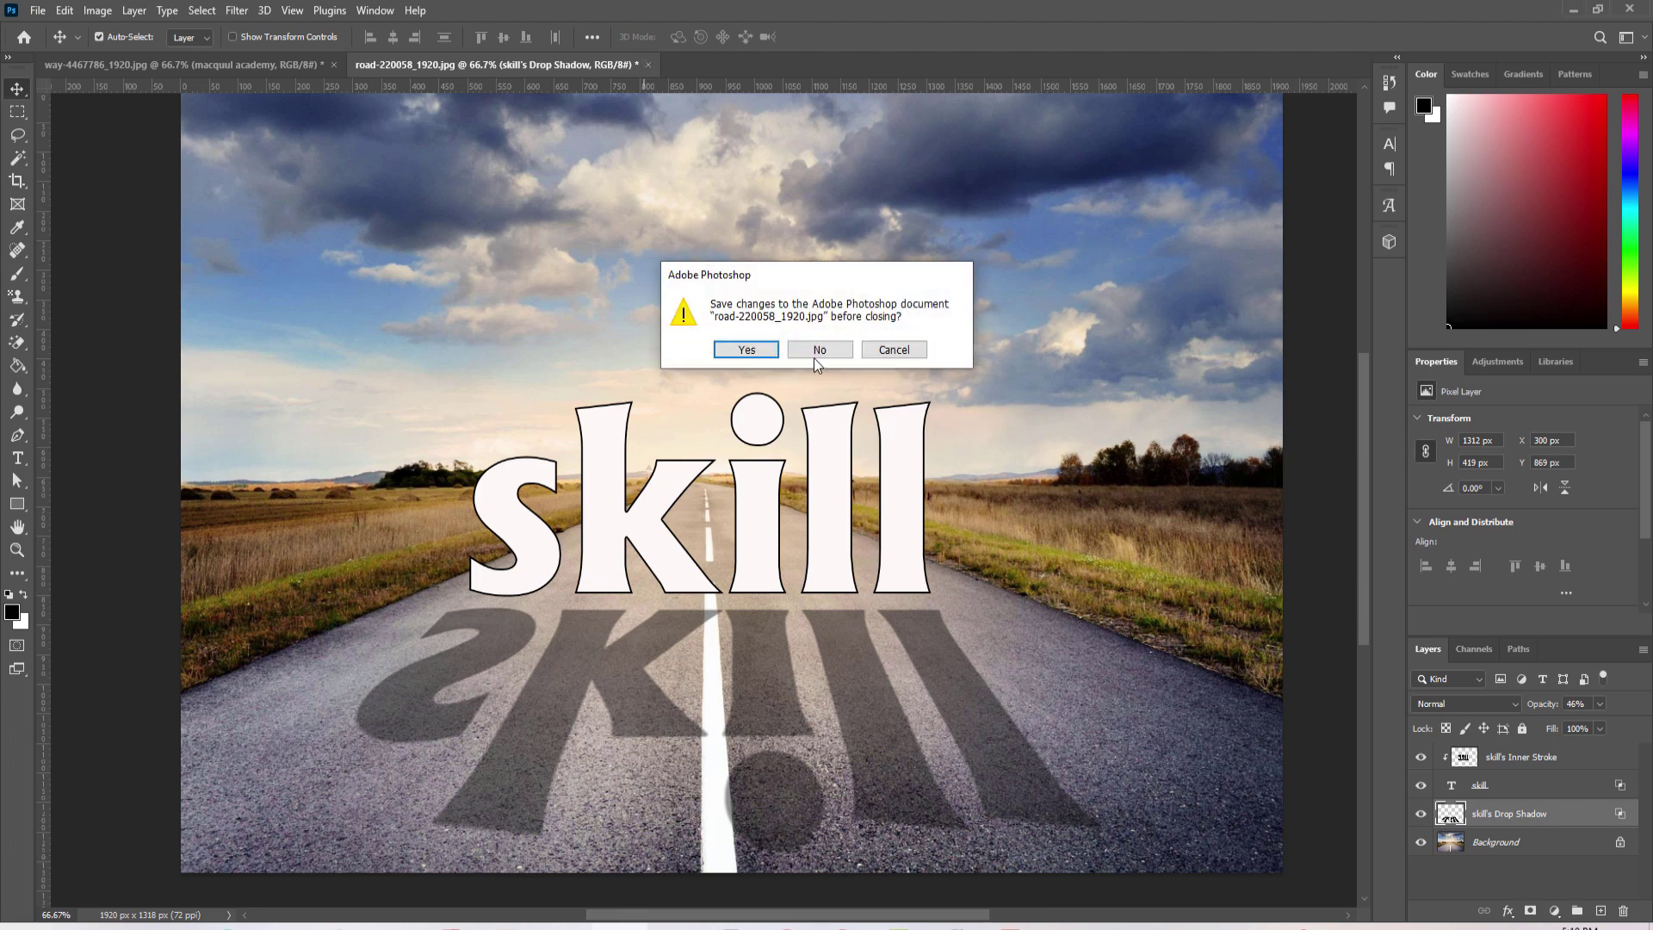
pyautogui.click(815, 354)
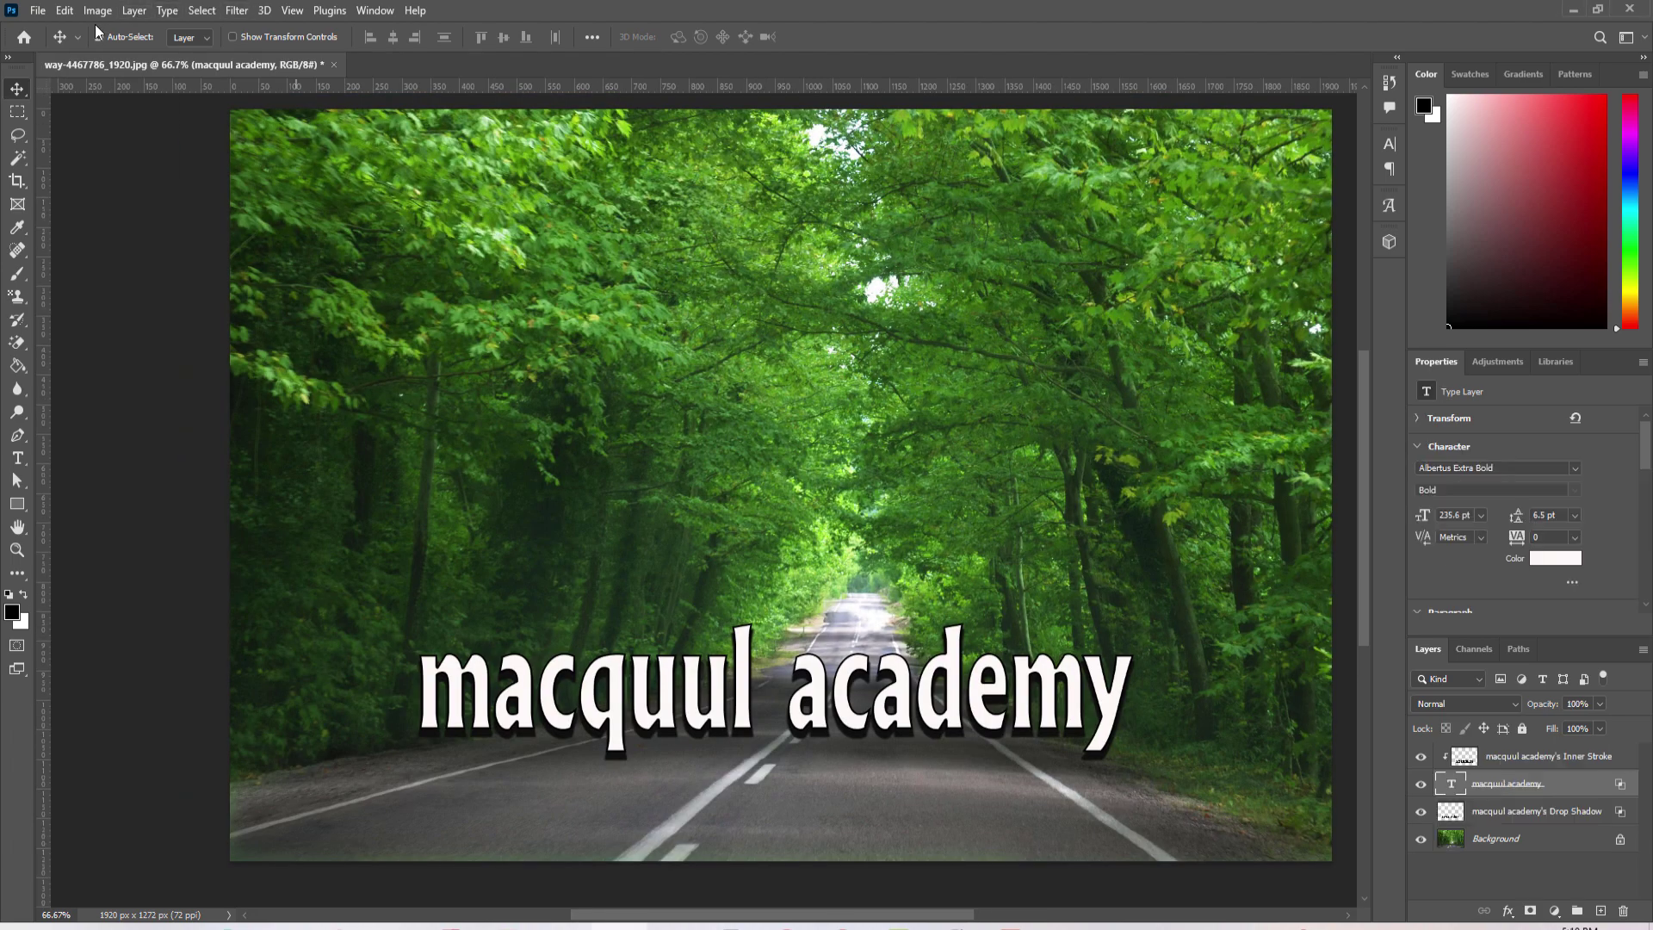
pyautogui.click(38, 10)
pyautogui.click(60, 45)
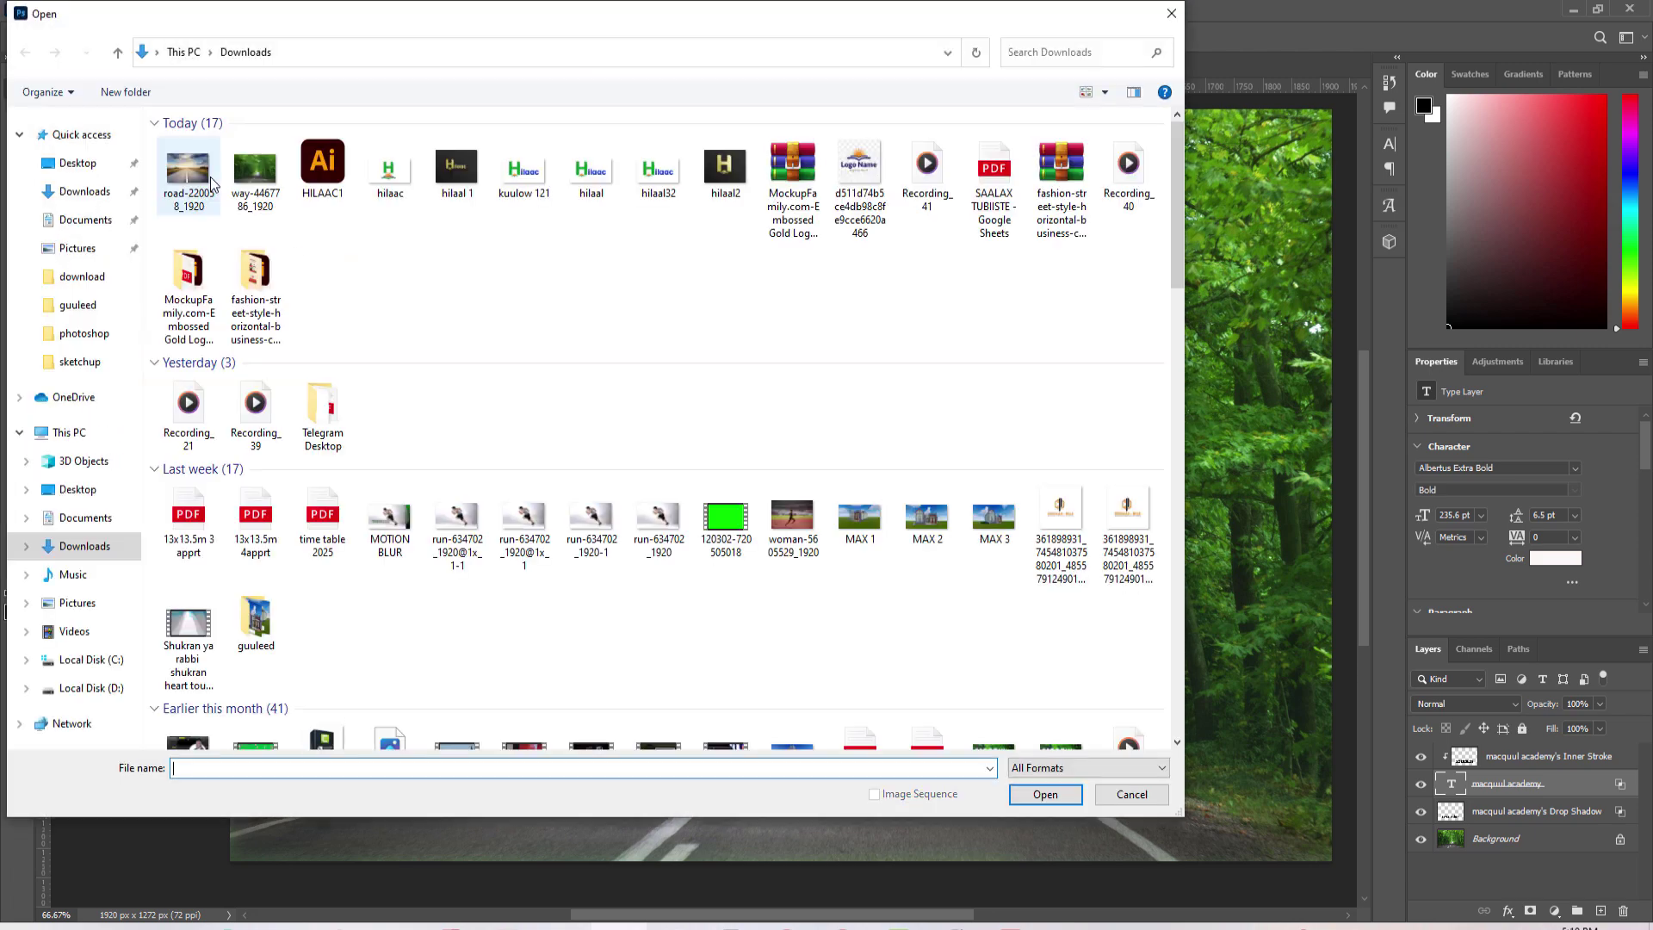
pyautogui.click(205, 182)
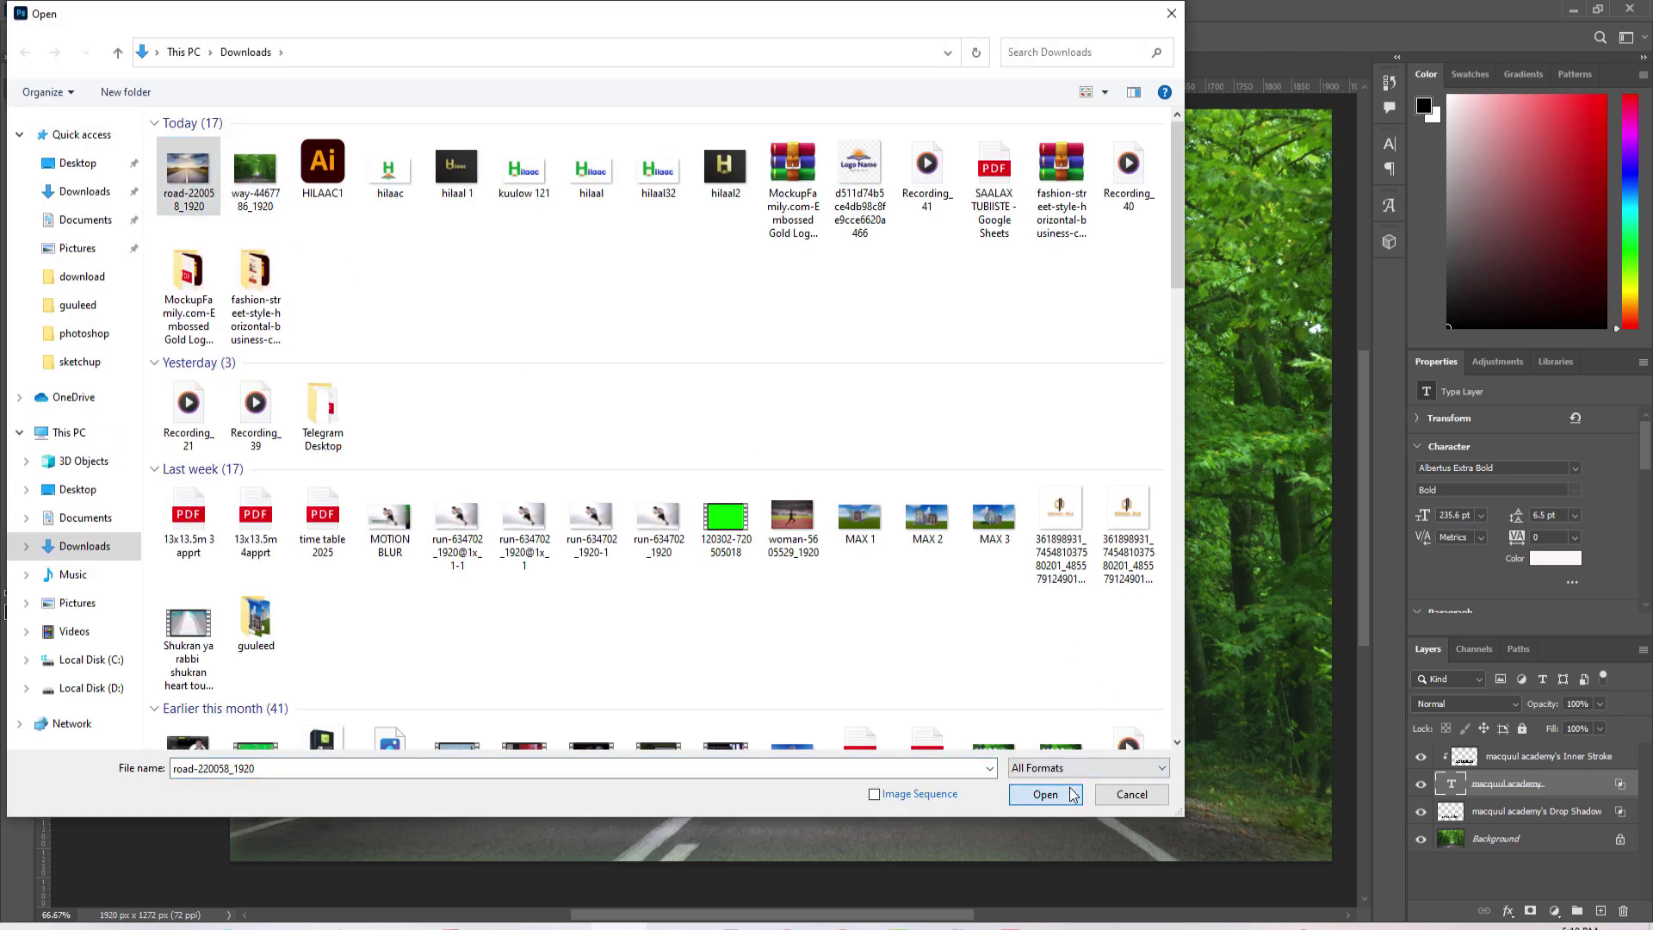
pyautogui.click(1045, 793)
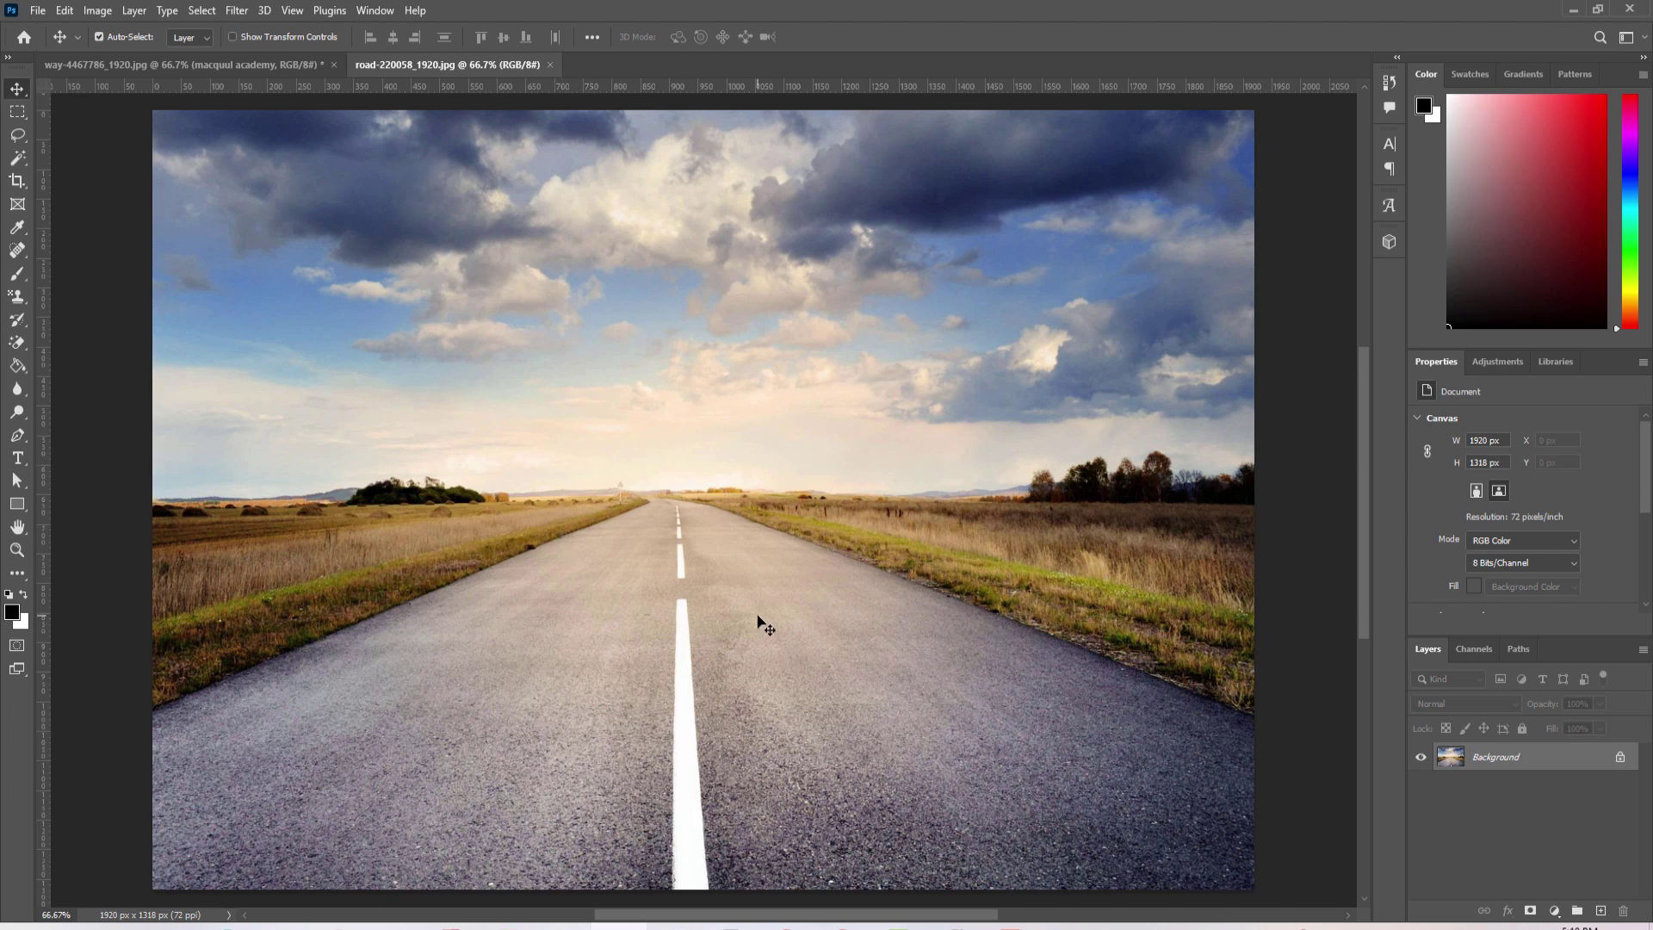
# Add the white text "skills" in Albertus Extra Bold at 115 pt on the road's centre line
pyautogui.click(17, 458)
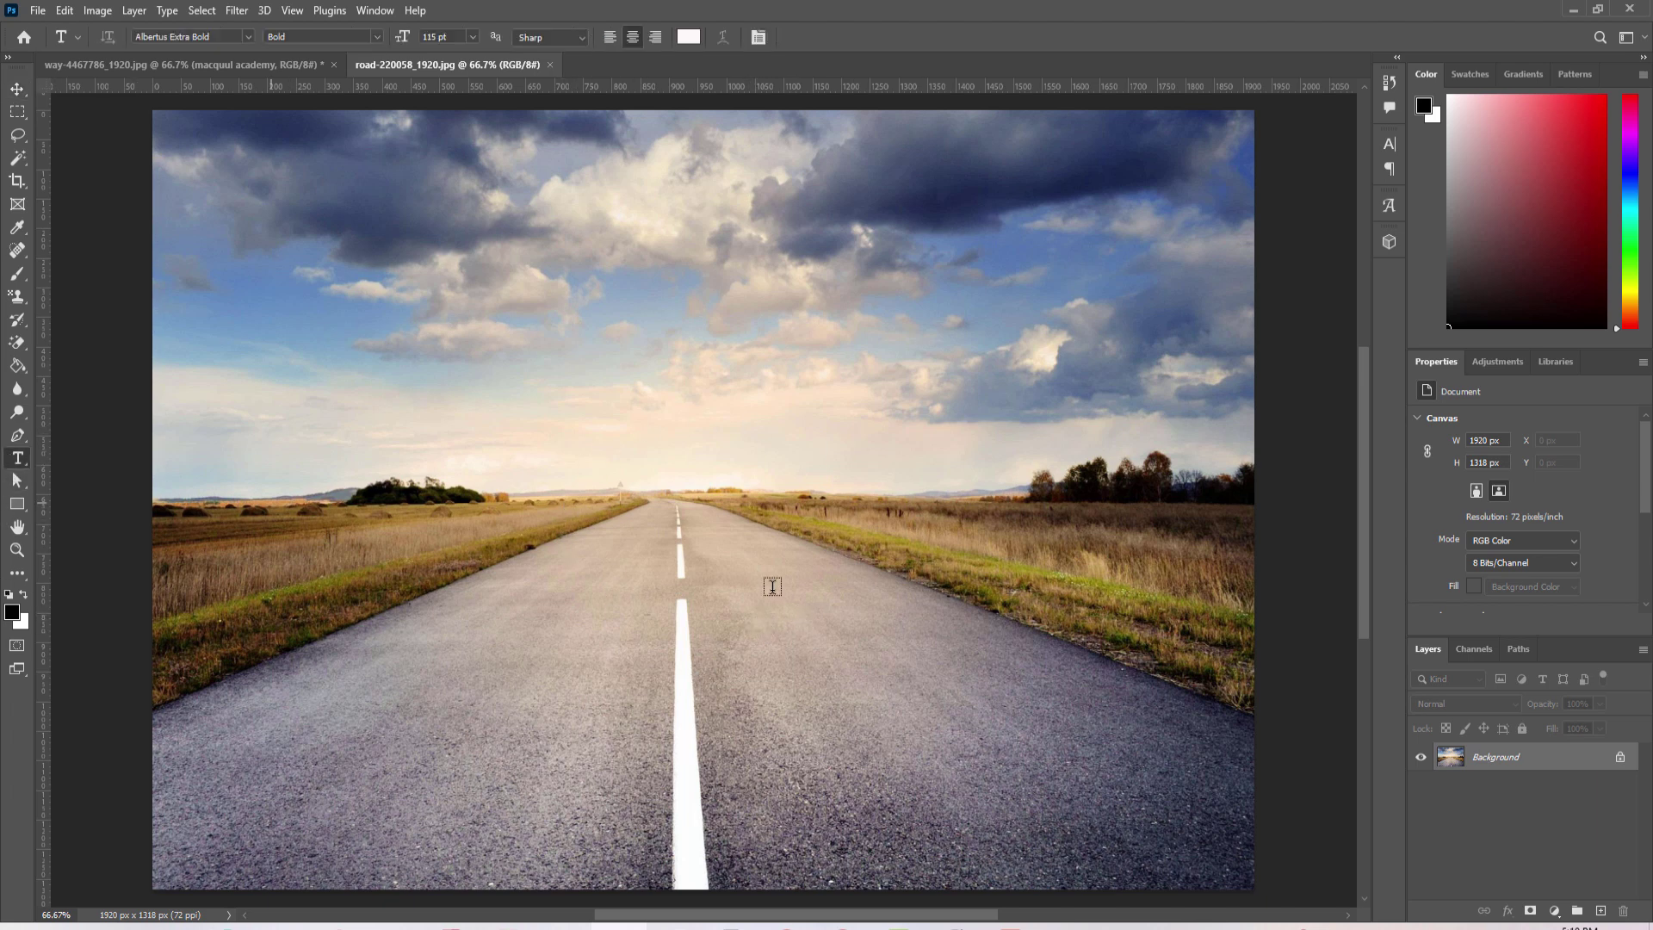
pyautogui.click(668, 598)
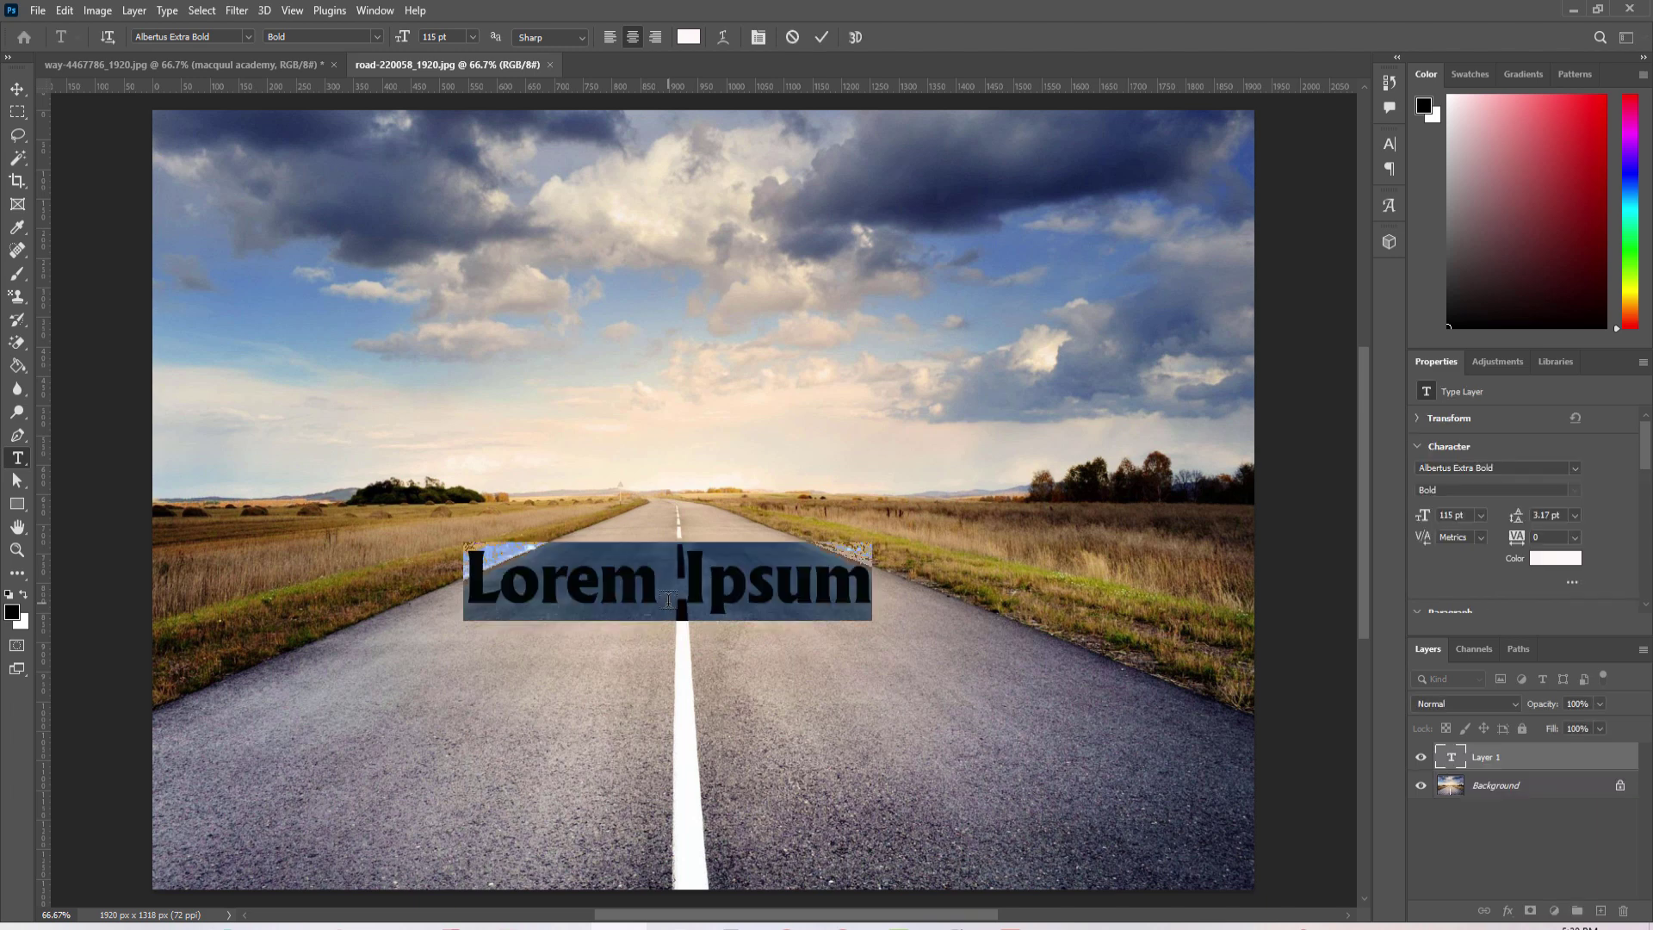
pyautogui.write('ski')
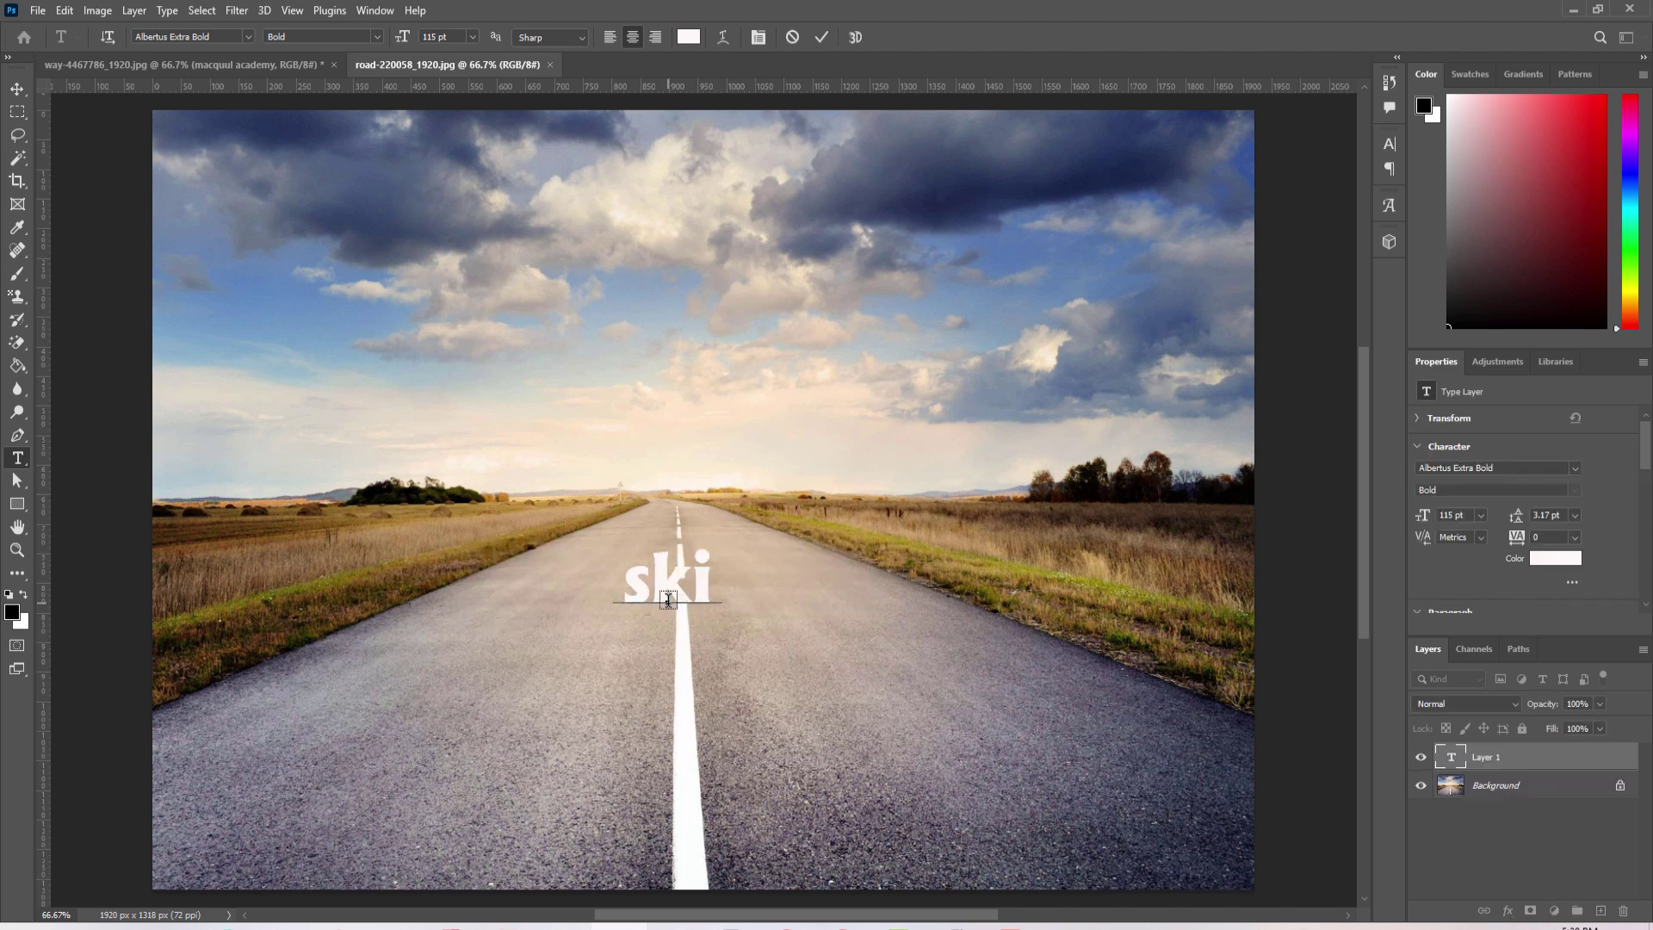
pyautogui.write('lls')
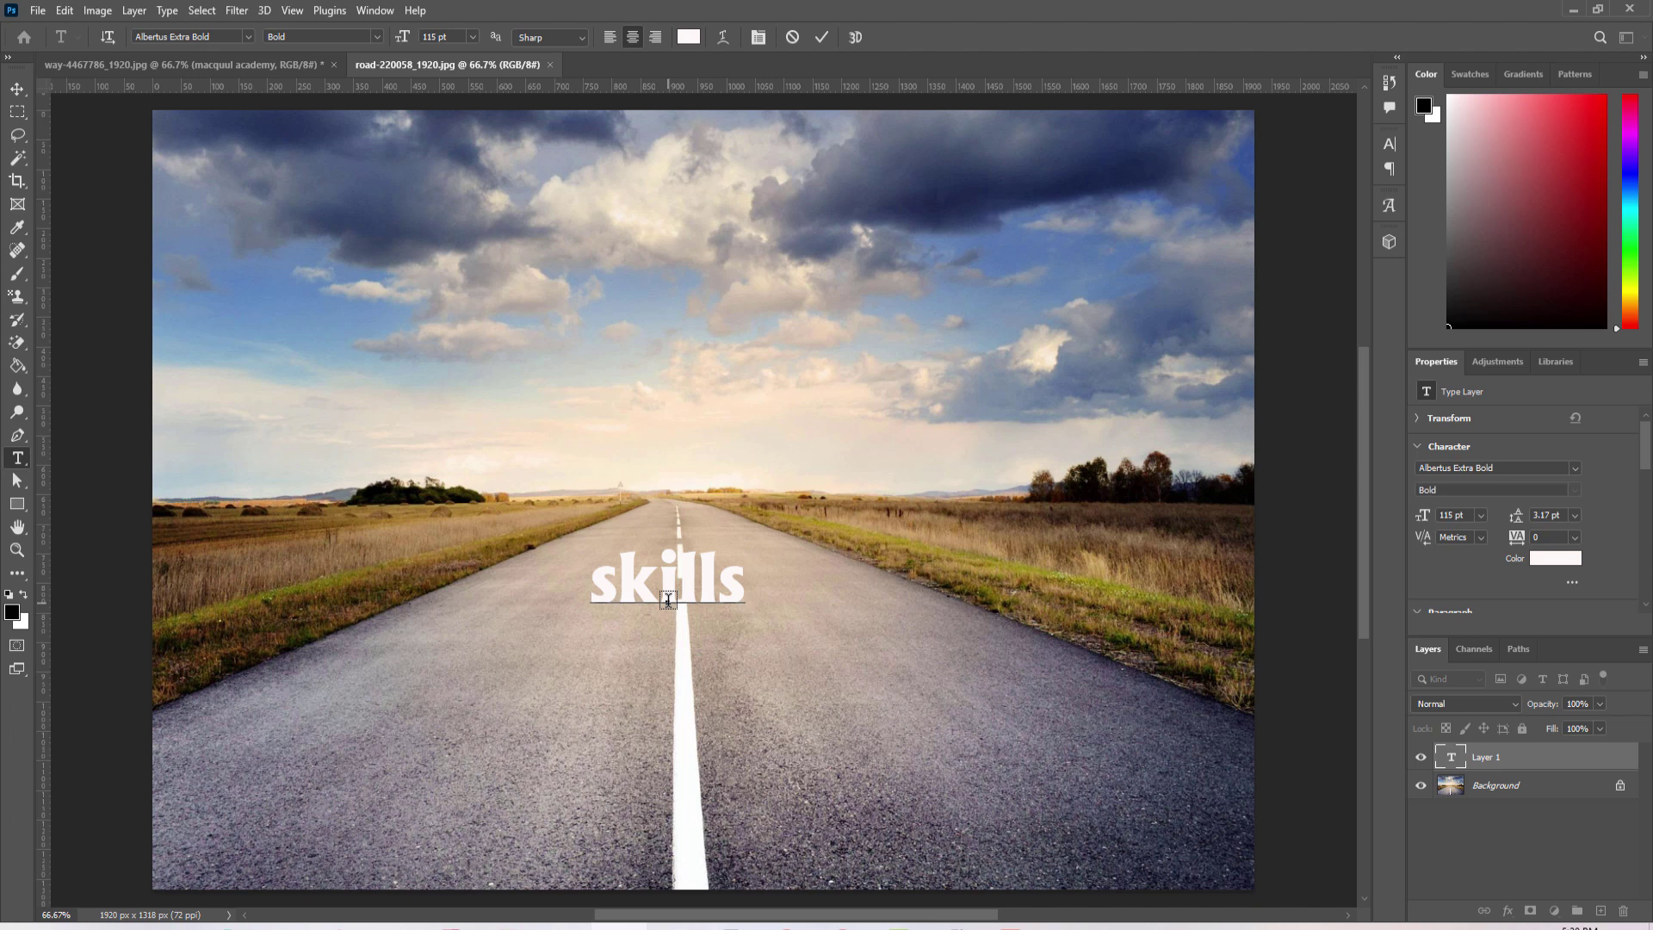
pyautogui.hotkey('ctrl', 't')
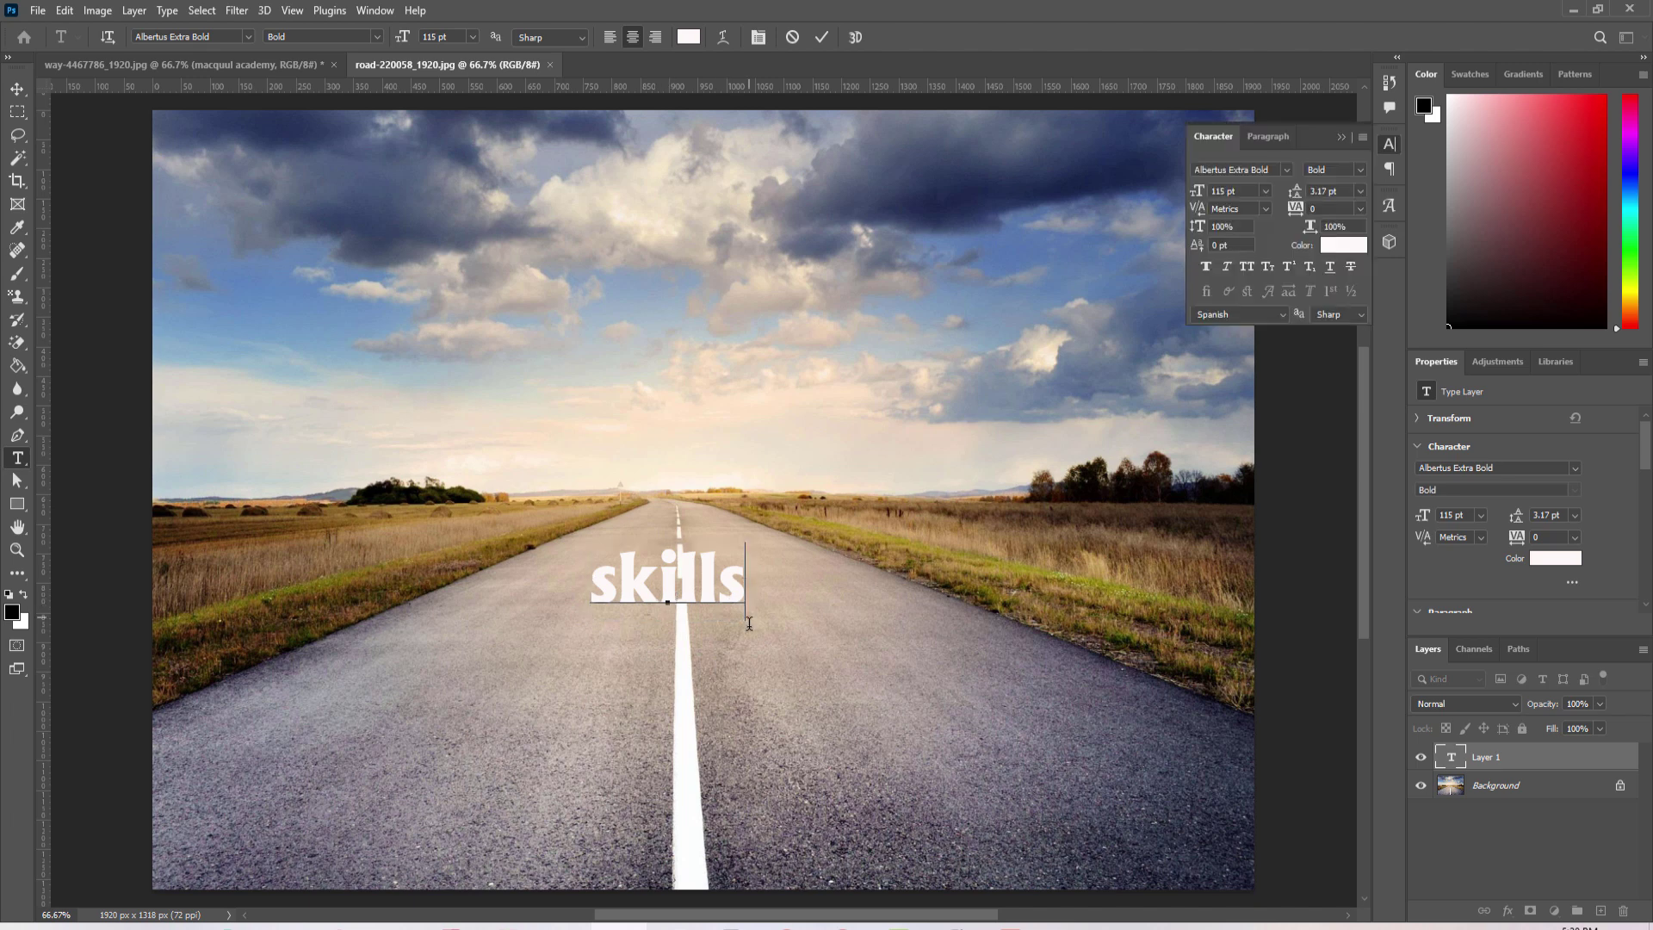
pyautogui.click(822, 36)
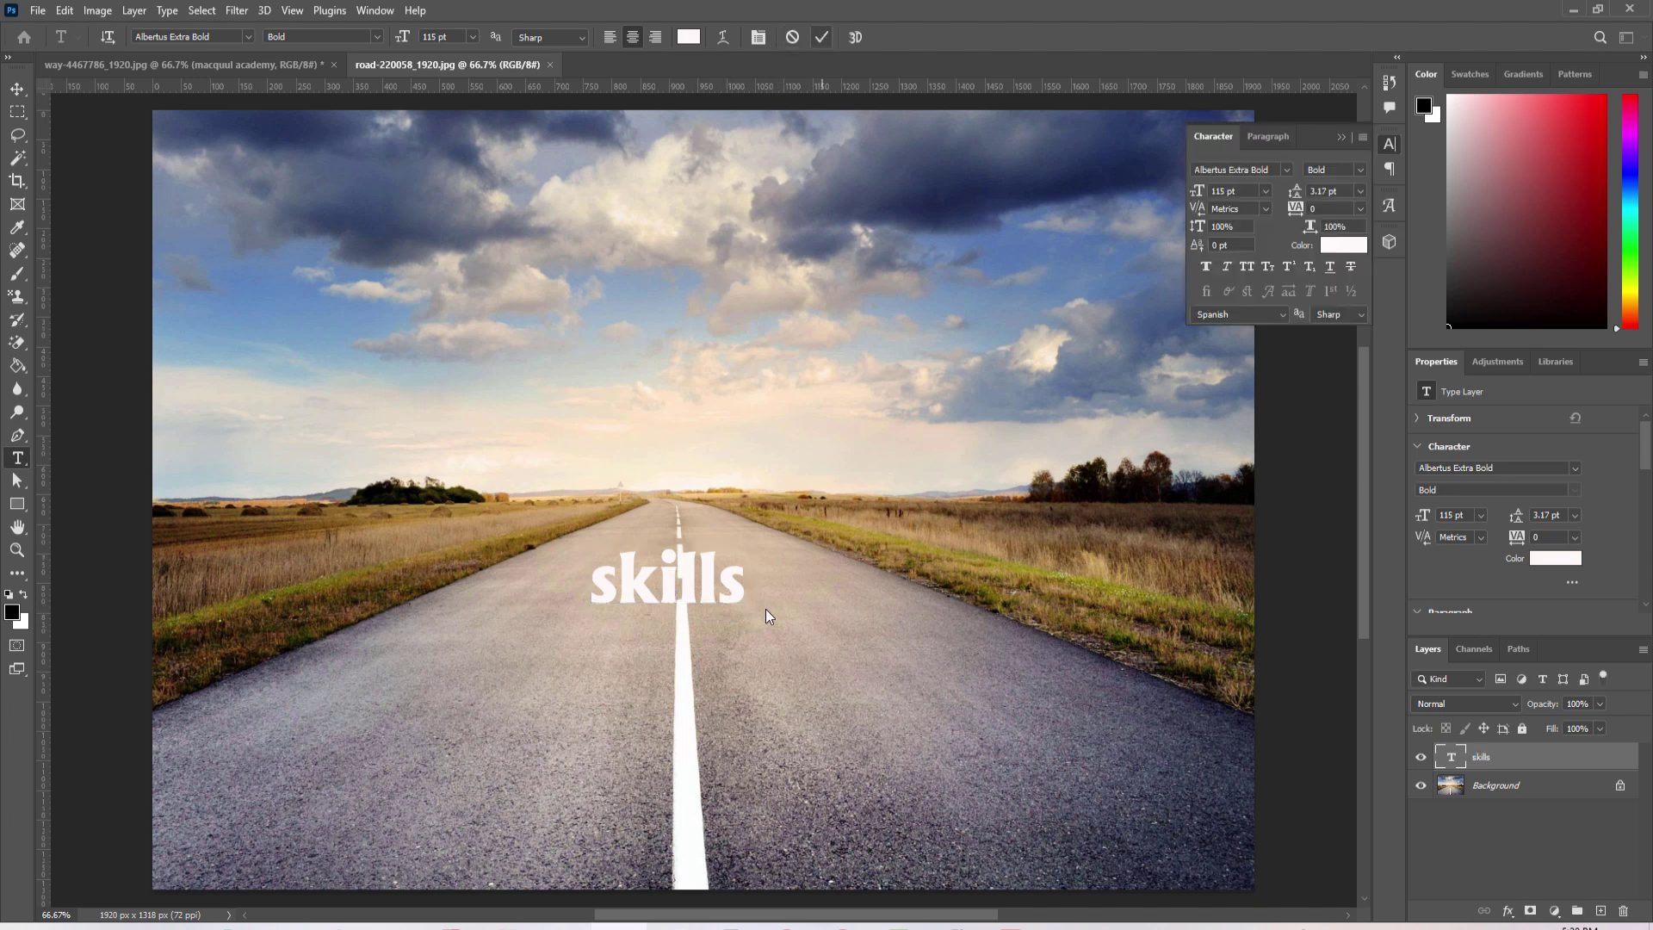
# Scale the "skills" text up to about 364% and centre it over the road at the horizon
pyautogui.hotkey('ctrl', 't')
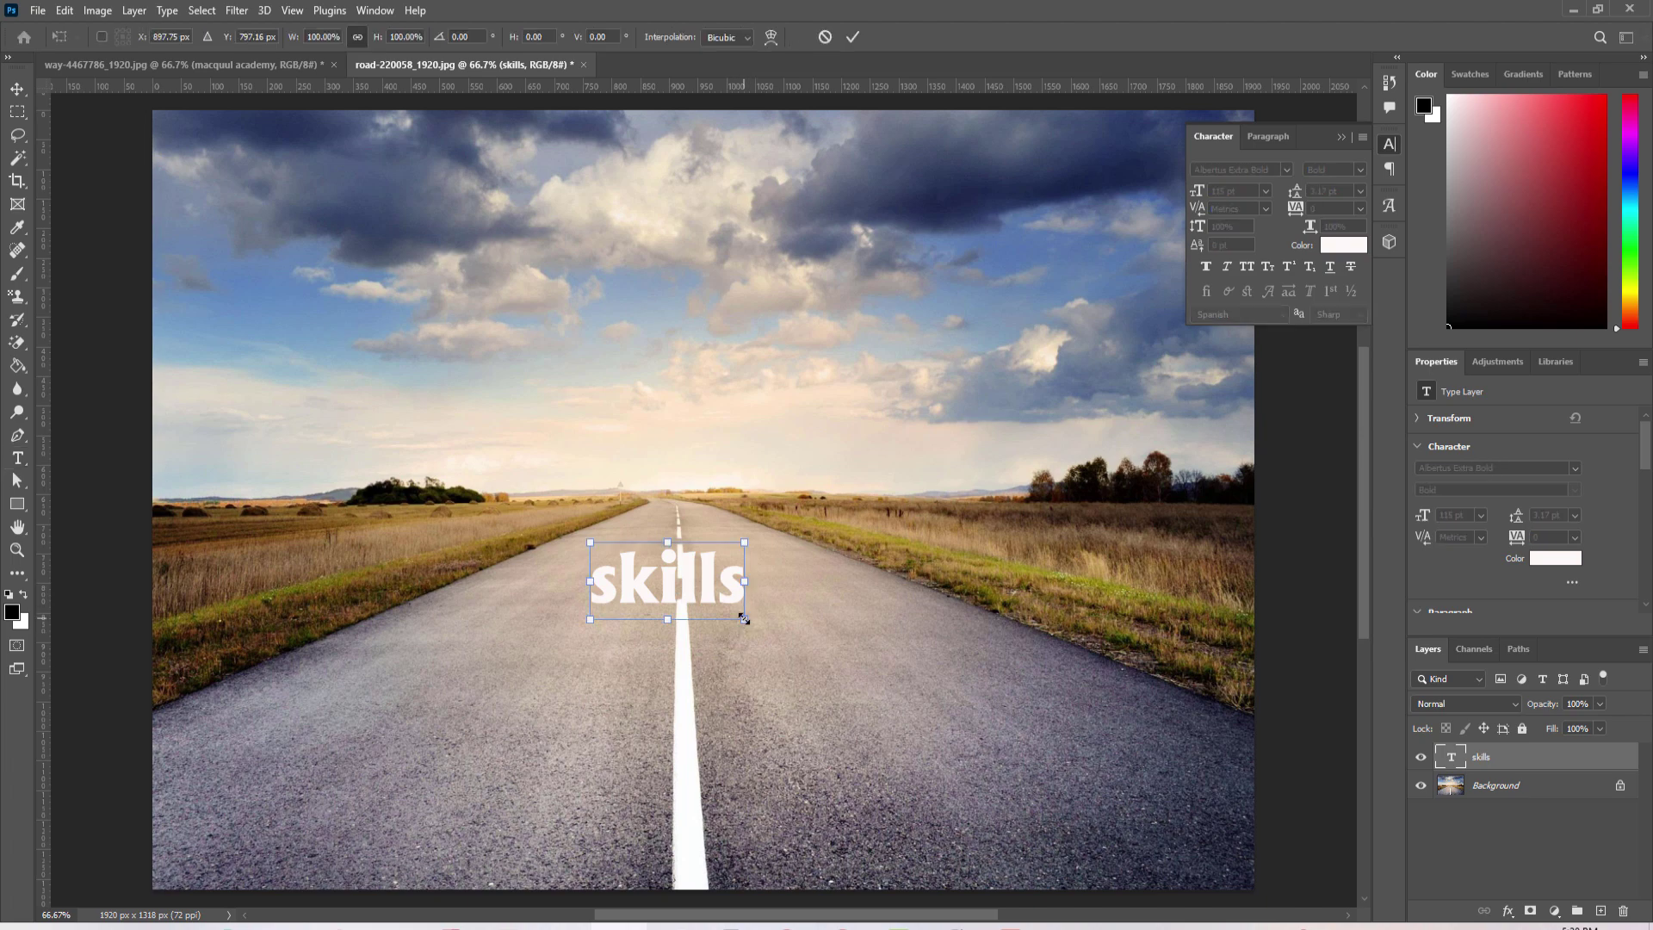
pyautogui.moveTo(746, 621); pyautogui.dragTo(1196, 833)
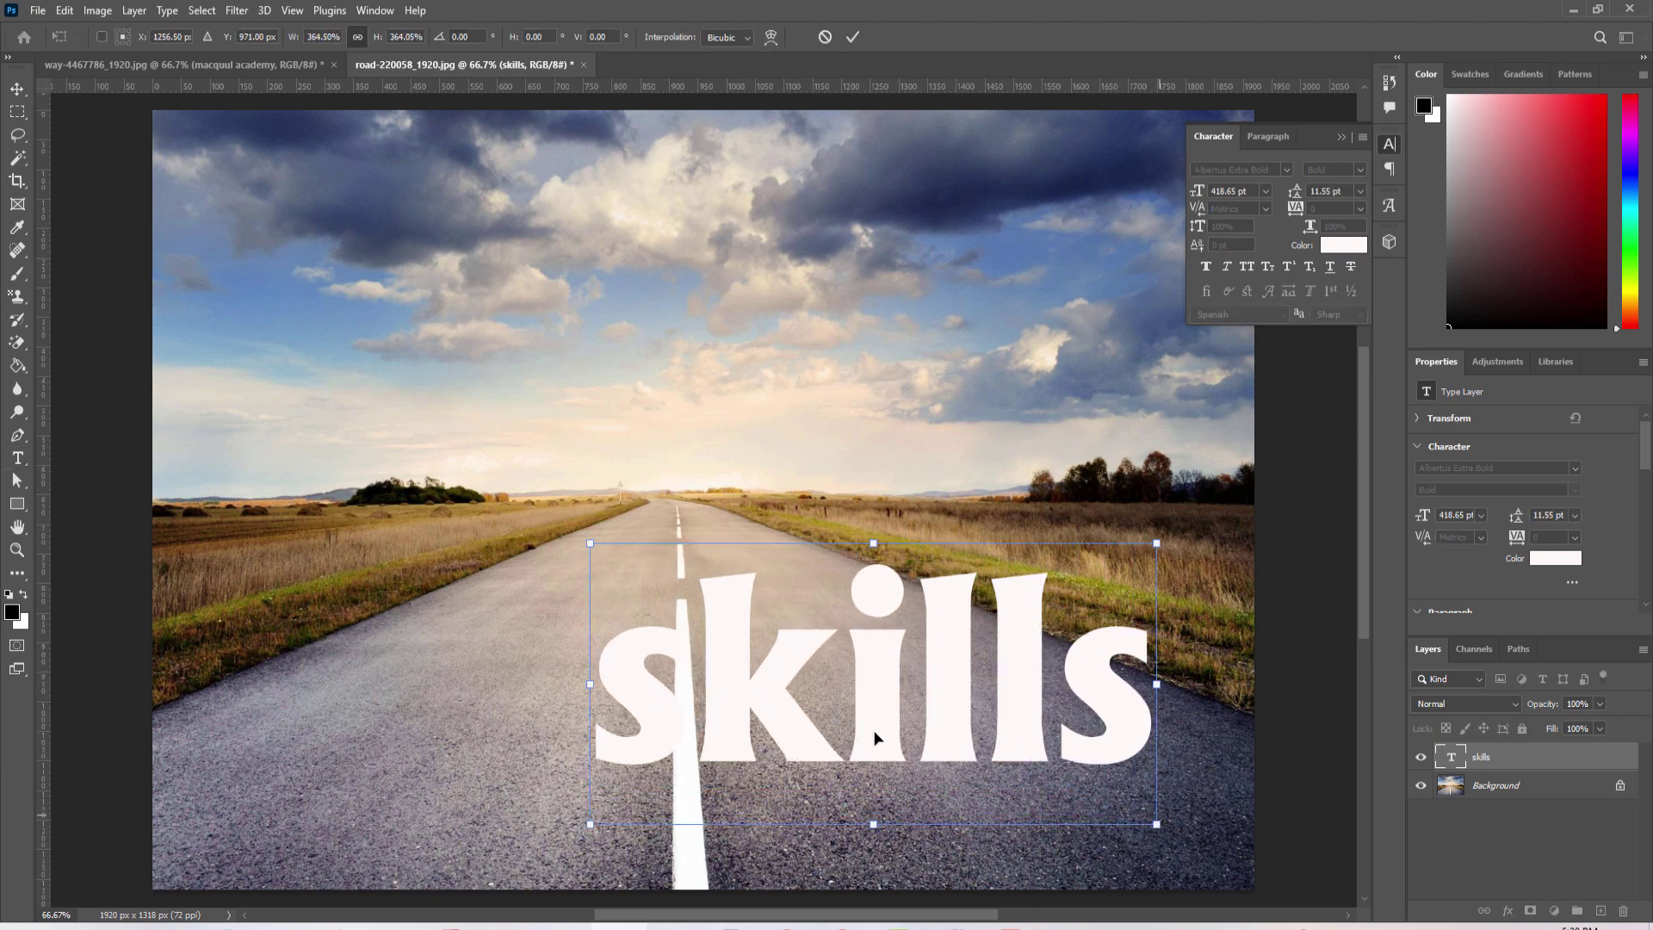
pyautogui.moveTo(896, 723); pyautogui.dragTo(728, 579)
pyautogui.click(853, 45)
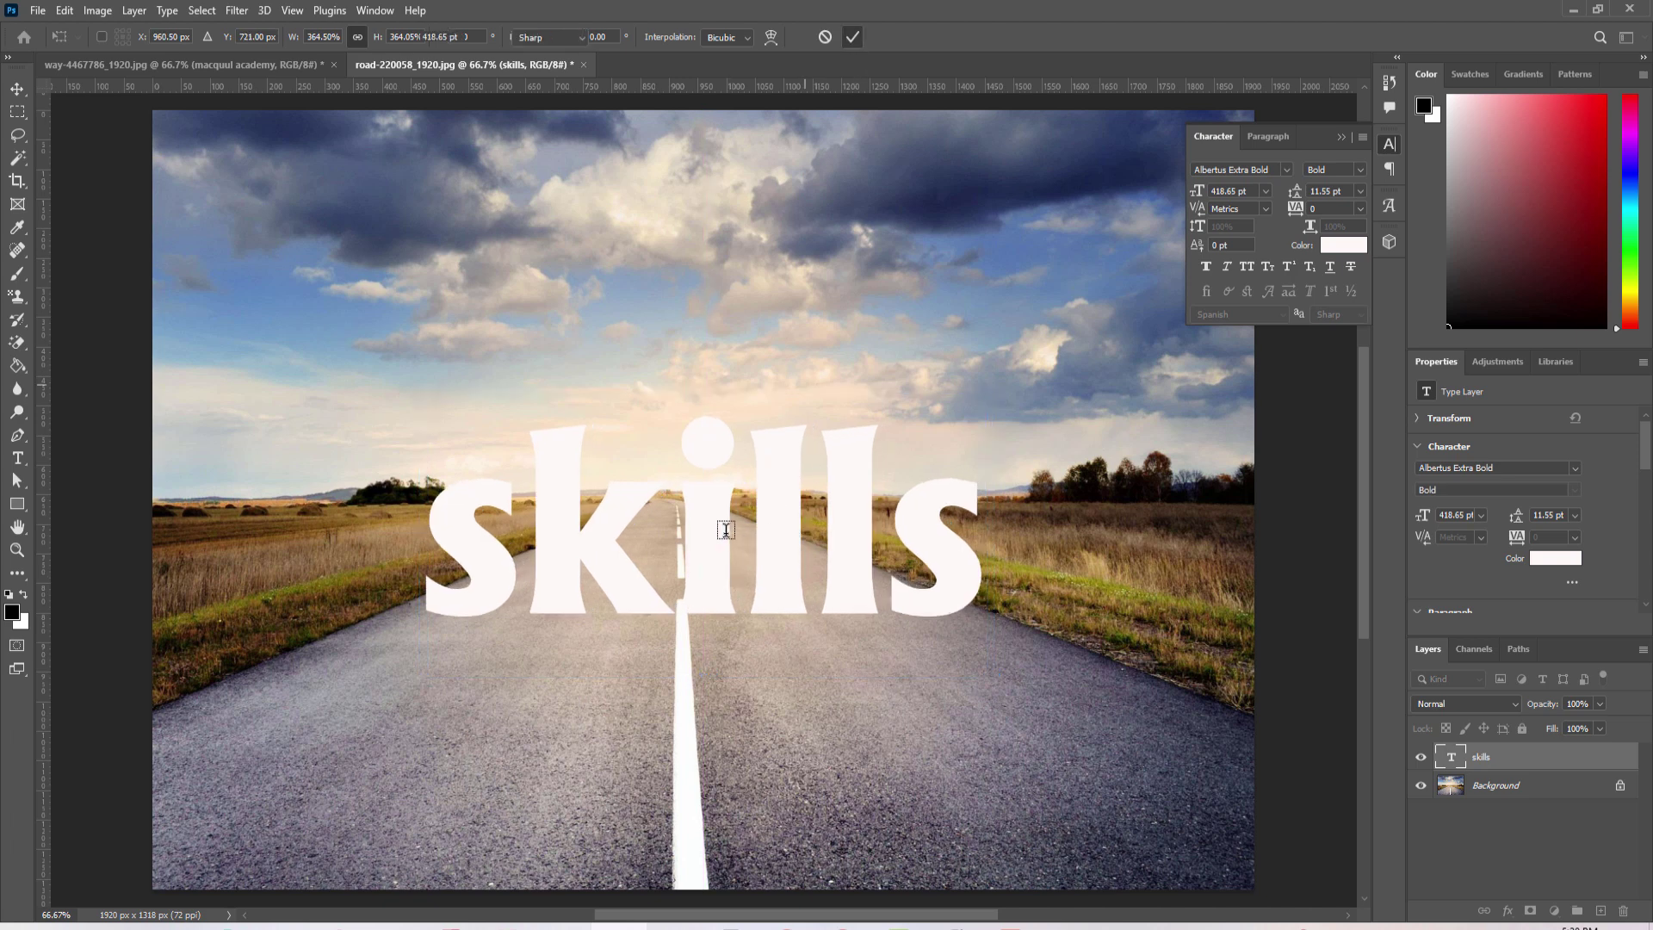
pyautogui.click(14, 91)
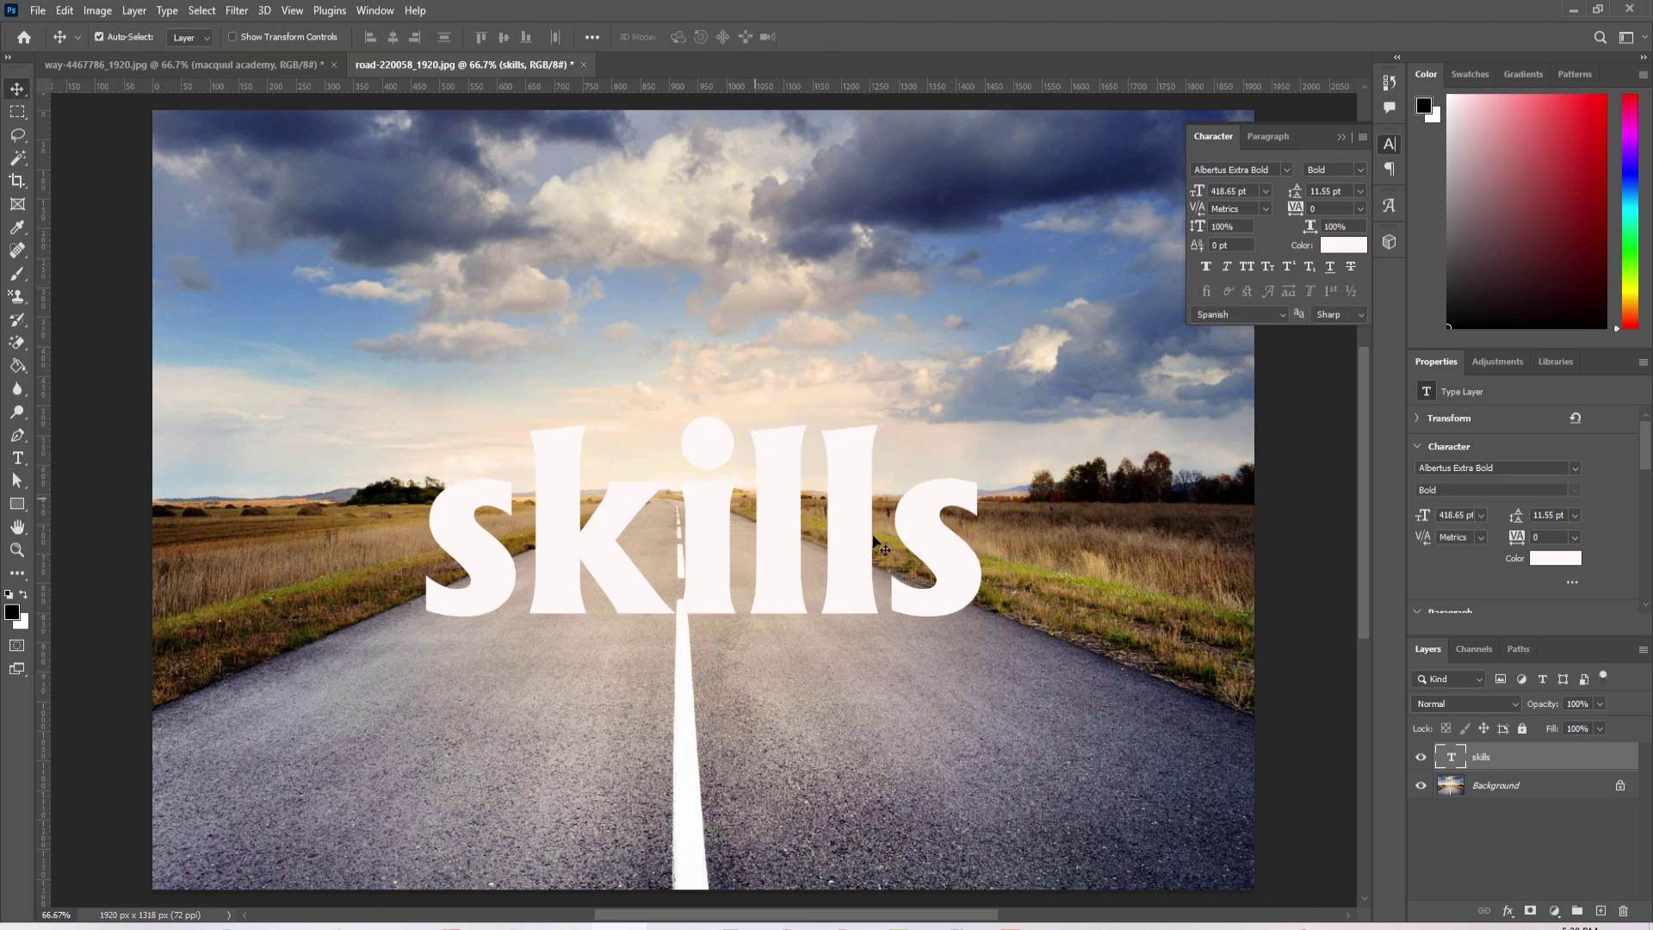
pyautogui.click(1339, 139)
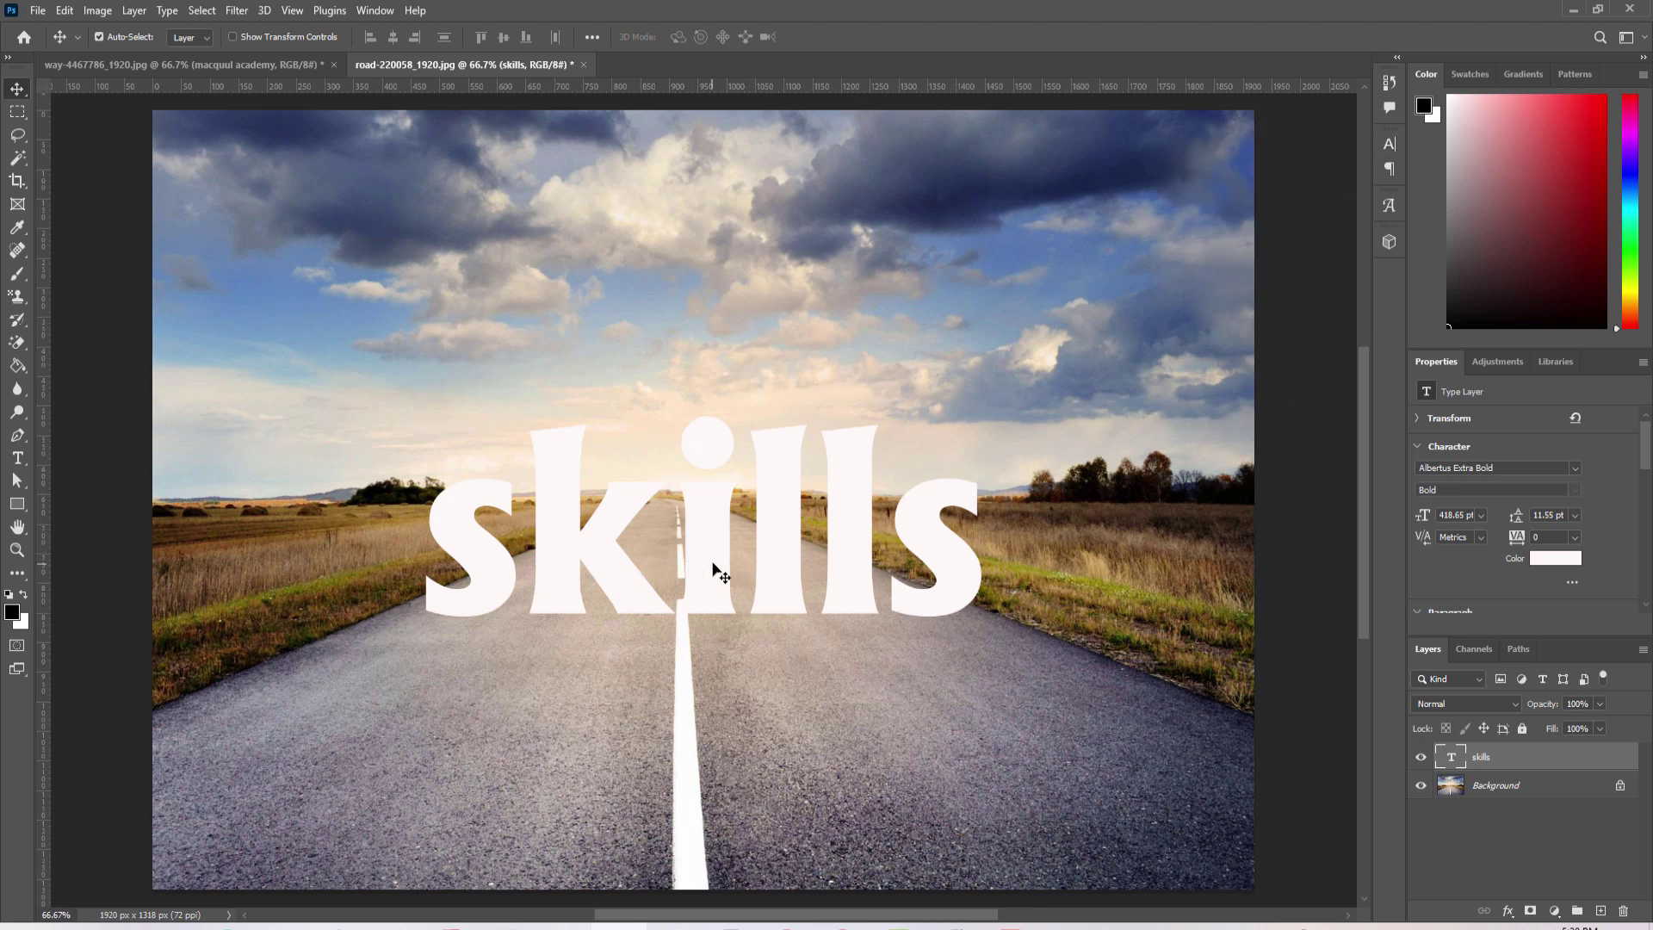
pyautogui.moveTo(713, 568); pyautogui.dragTo(718, 564)
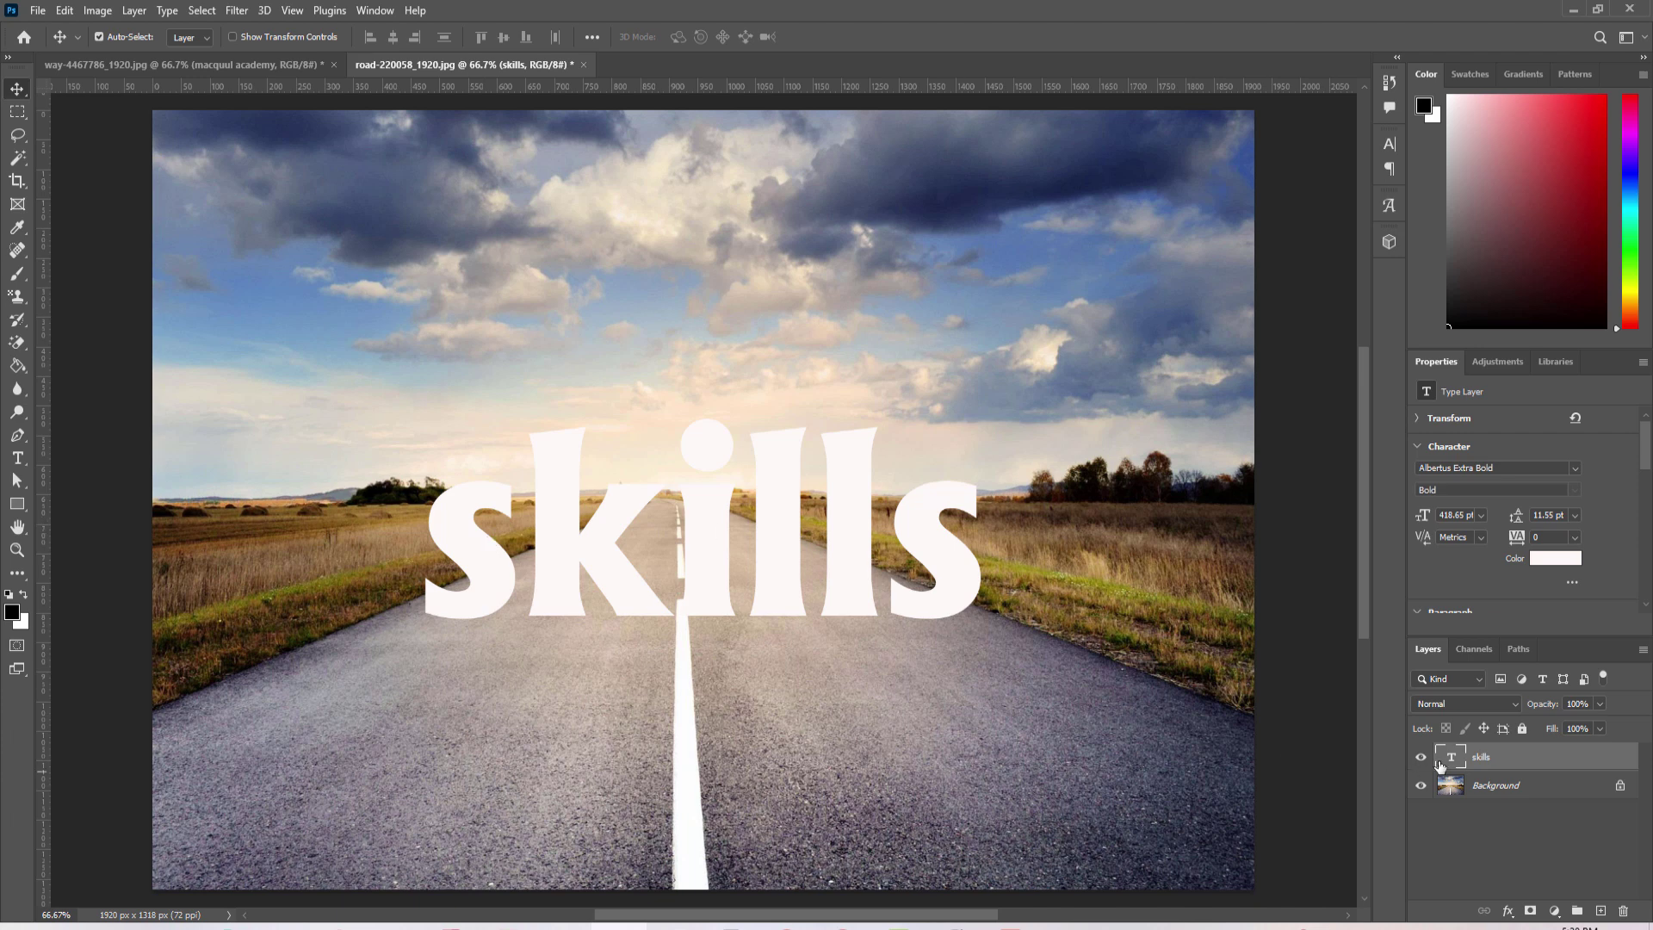
# Add a black inside Stroke of 3 px to the skills text layer
pyautogui.click(1507, 912)
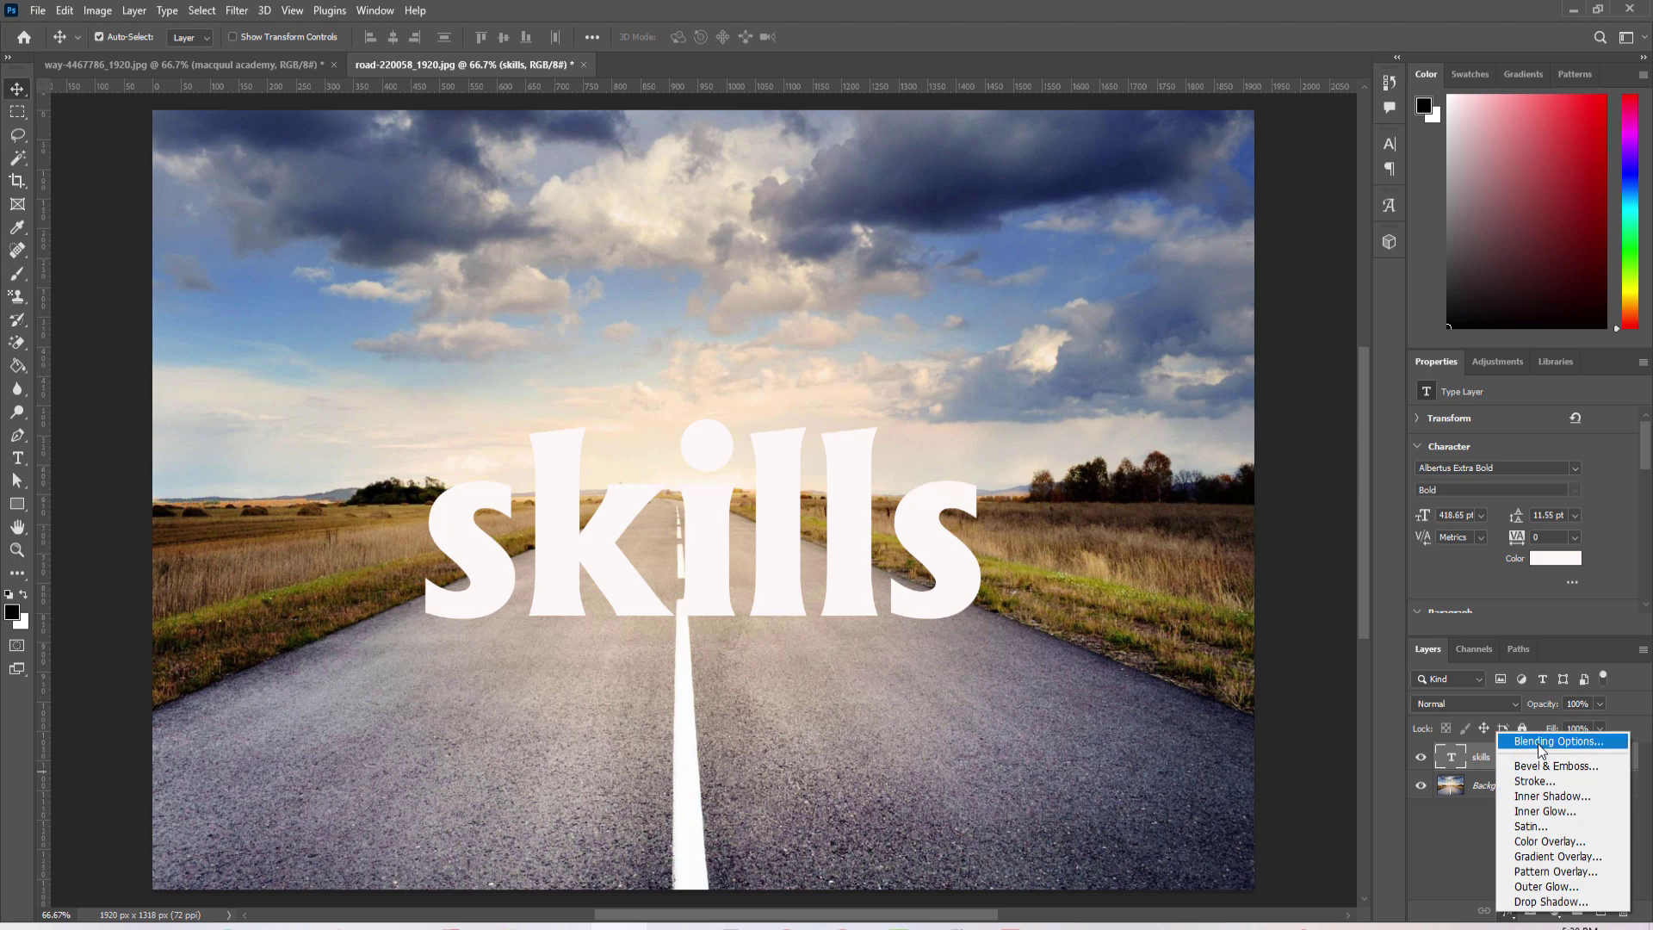
pyautogui.click(1460, 835)
pyautogui.rightClick(1502, 756)
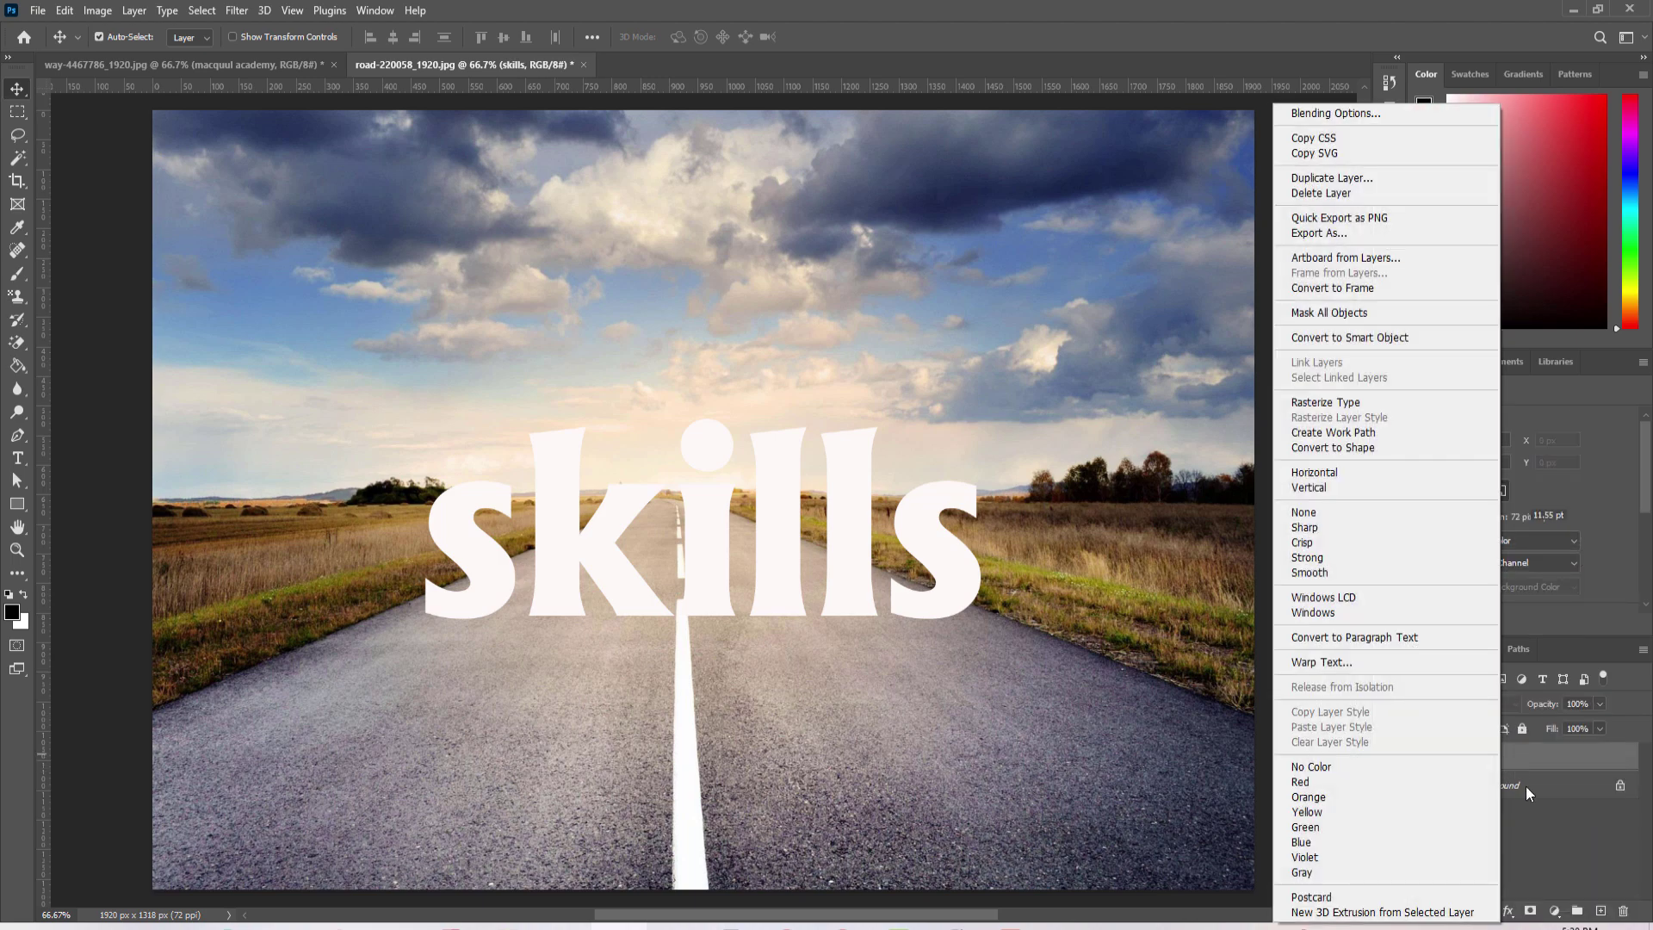
pyautogui.click(1349, 115)
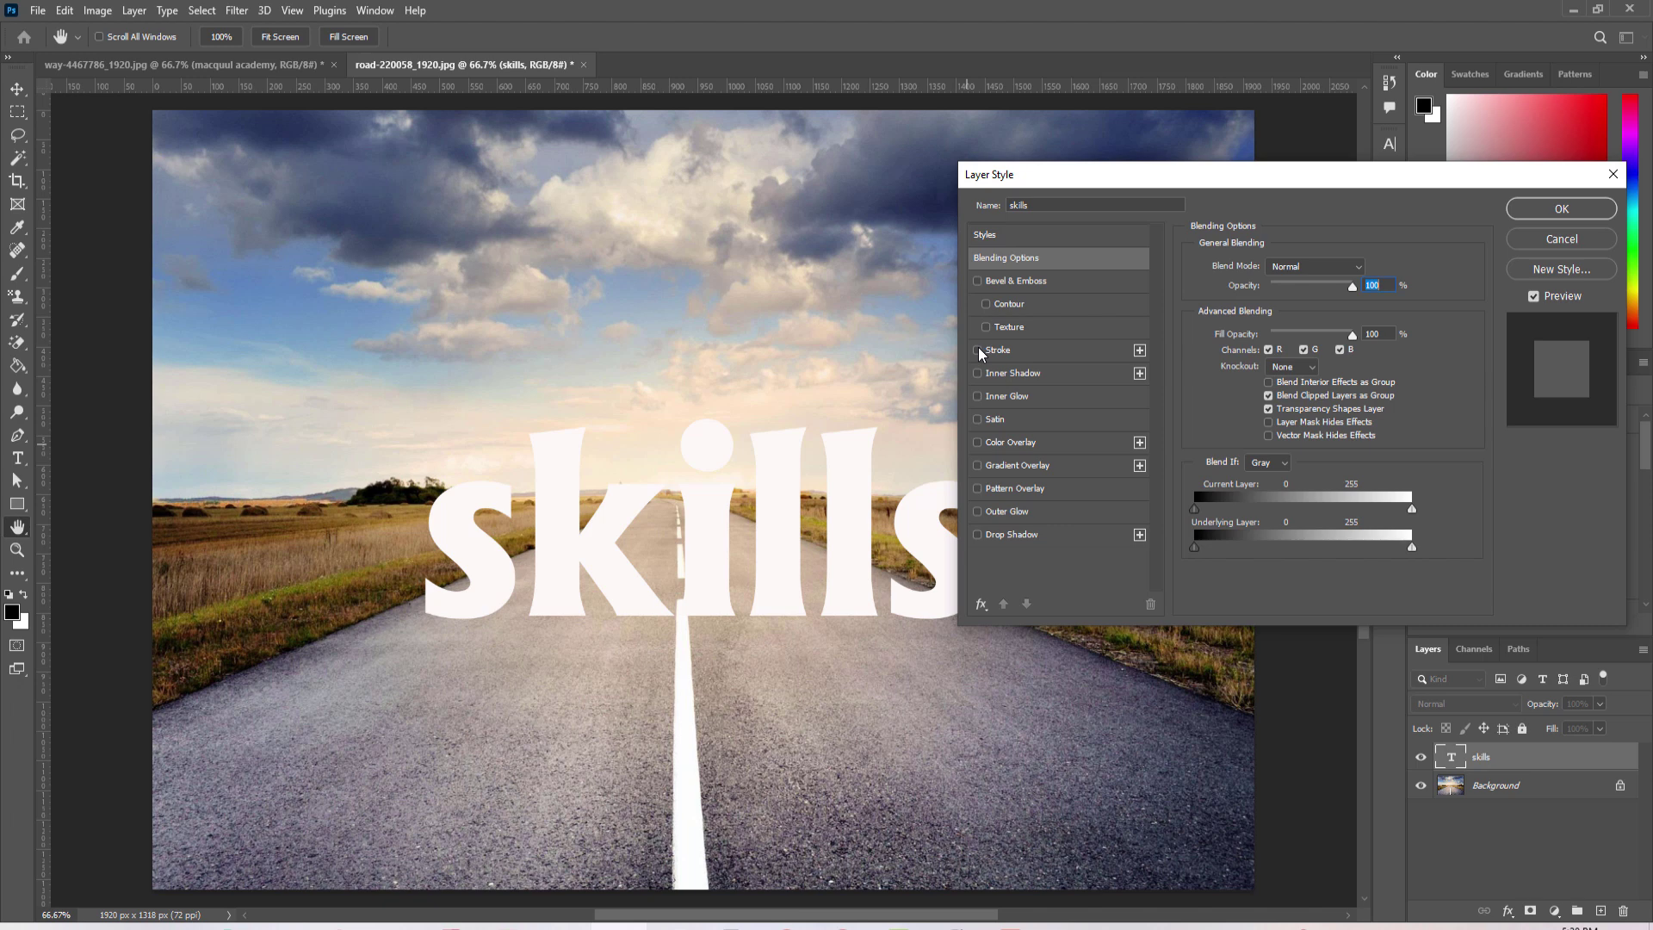
pyautogui.click(1109, 349)
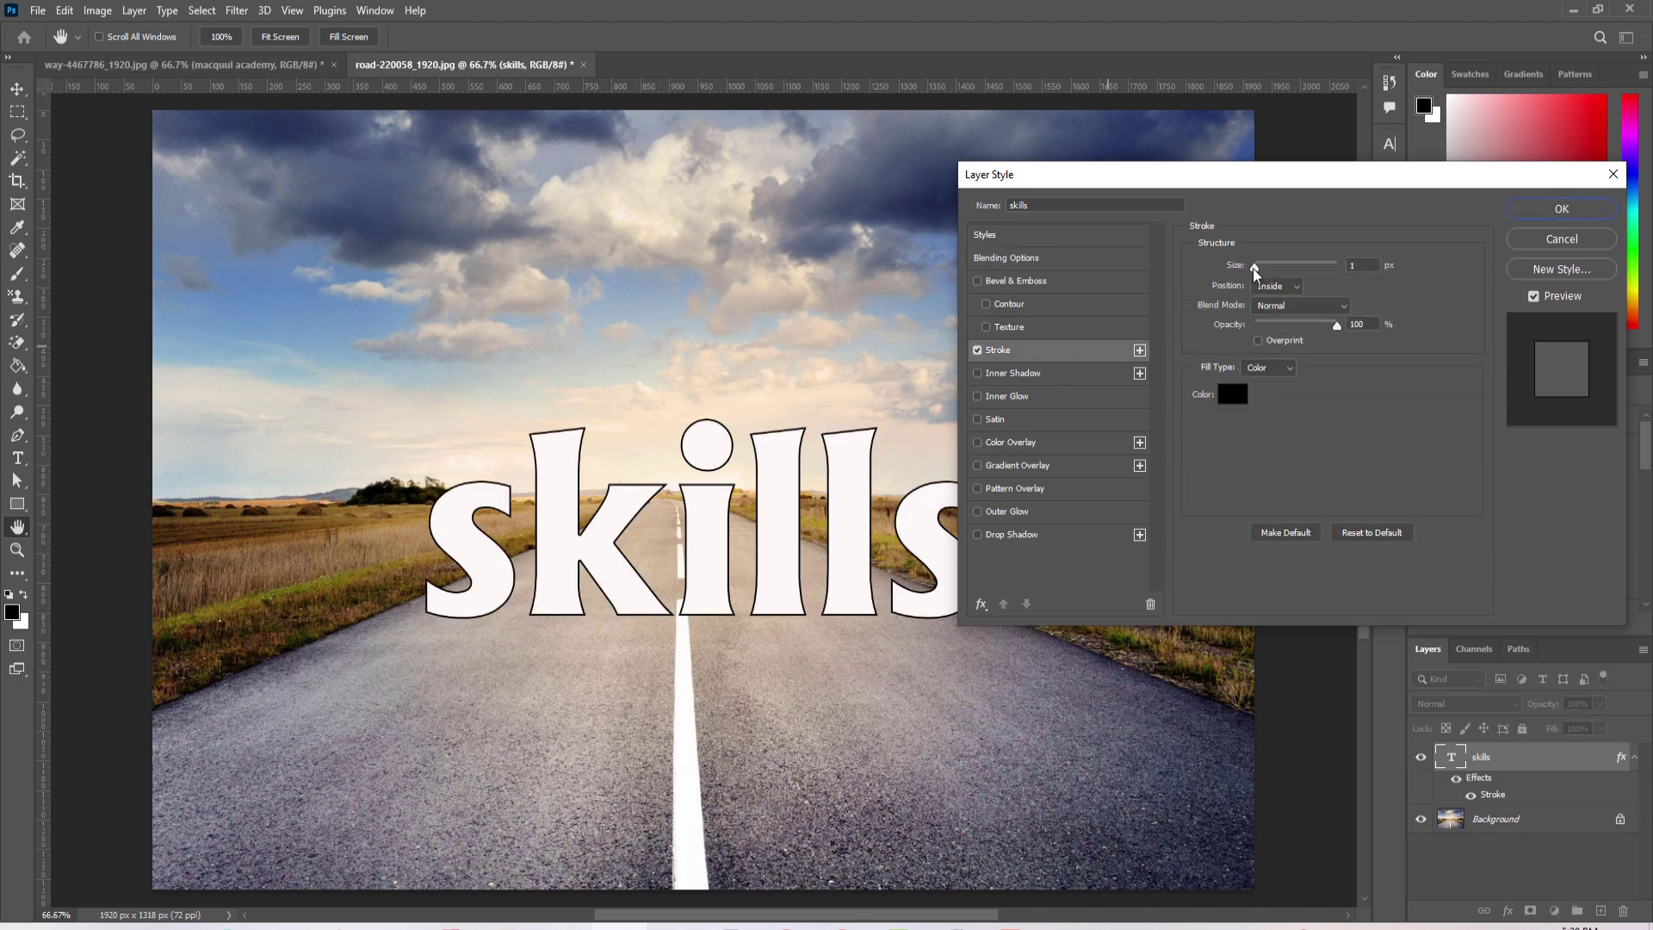
pyautogui.moveTo(1254, 269); pyautogui.dragTo(1259, 270)
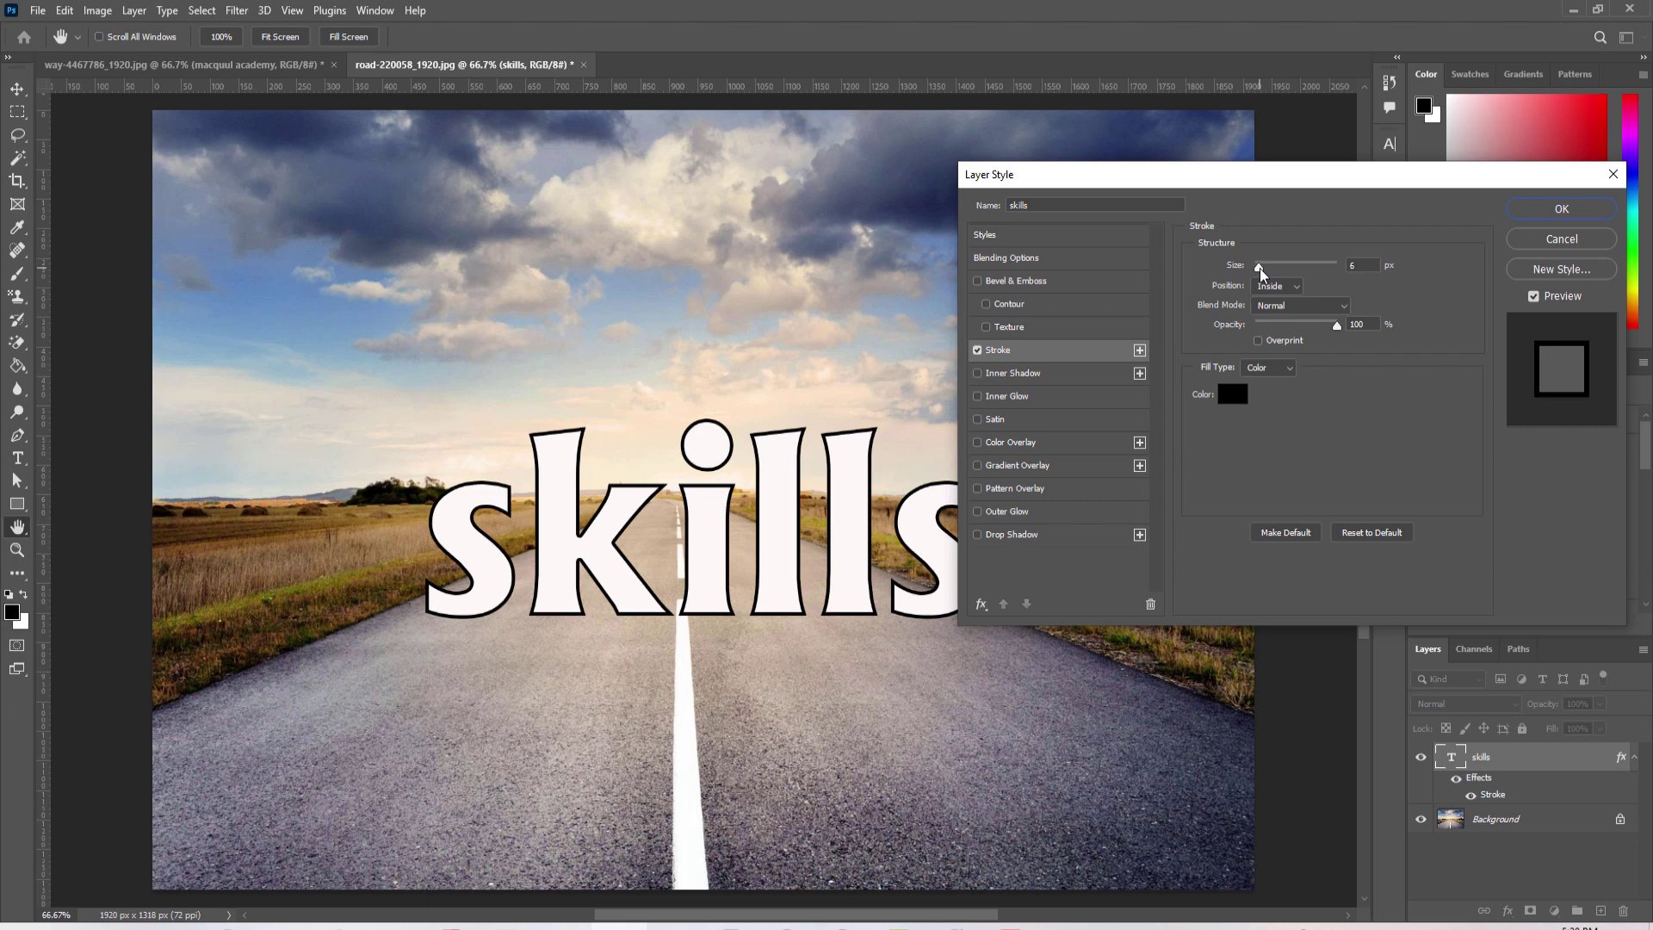
pyautogui.click(1355, 268)
pyautogui.write('3')
pyautogui.press('Return')
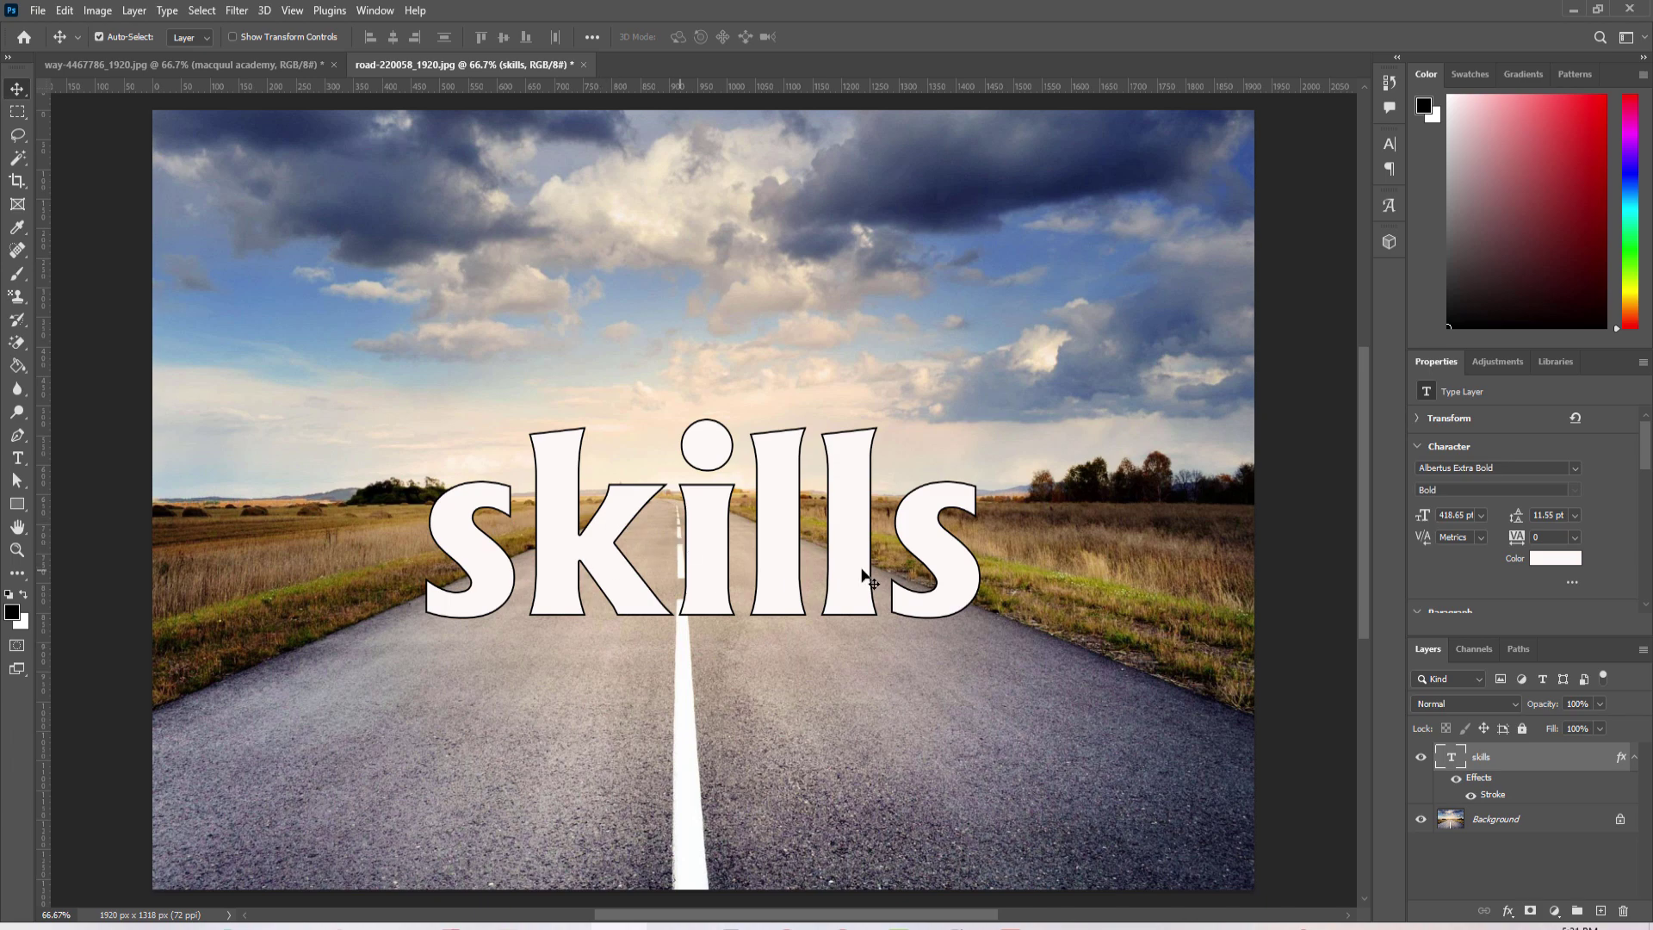
# Add a Drop Shadow to the skills layer with a distance of 5 px and a size of 10 px
pyautogui.rightClick(1509, 761)
pyautogui.click(1360, 115)
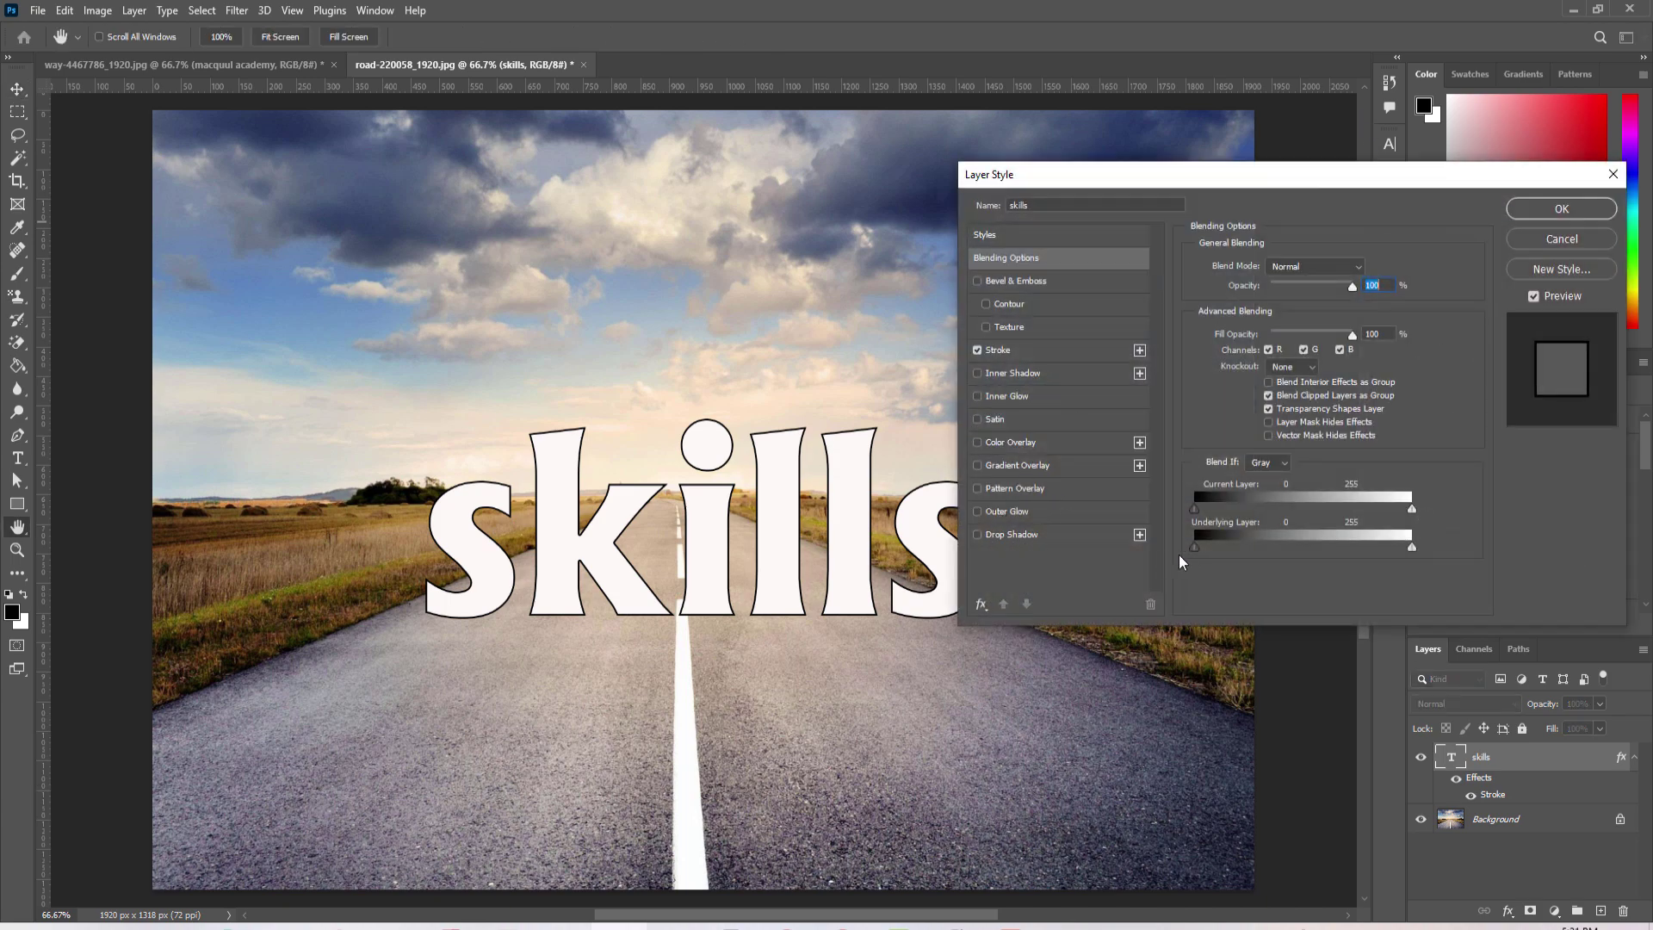
pyautogui.click(1116, 538)
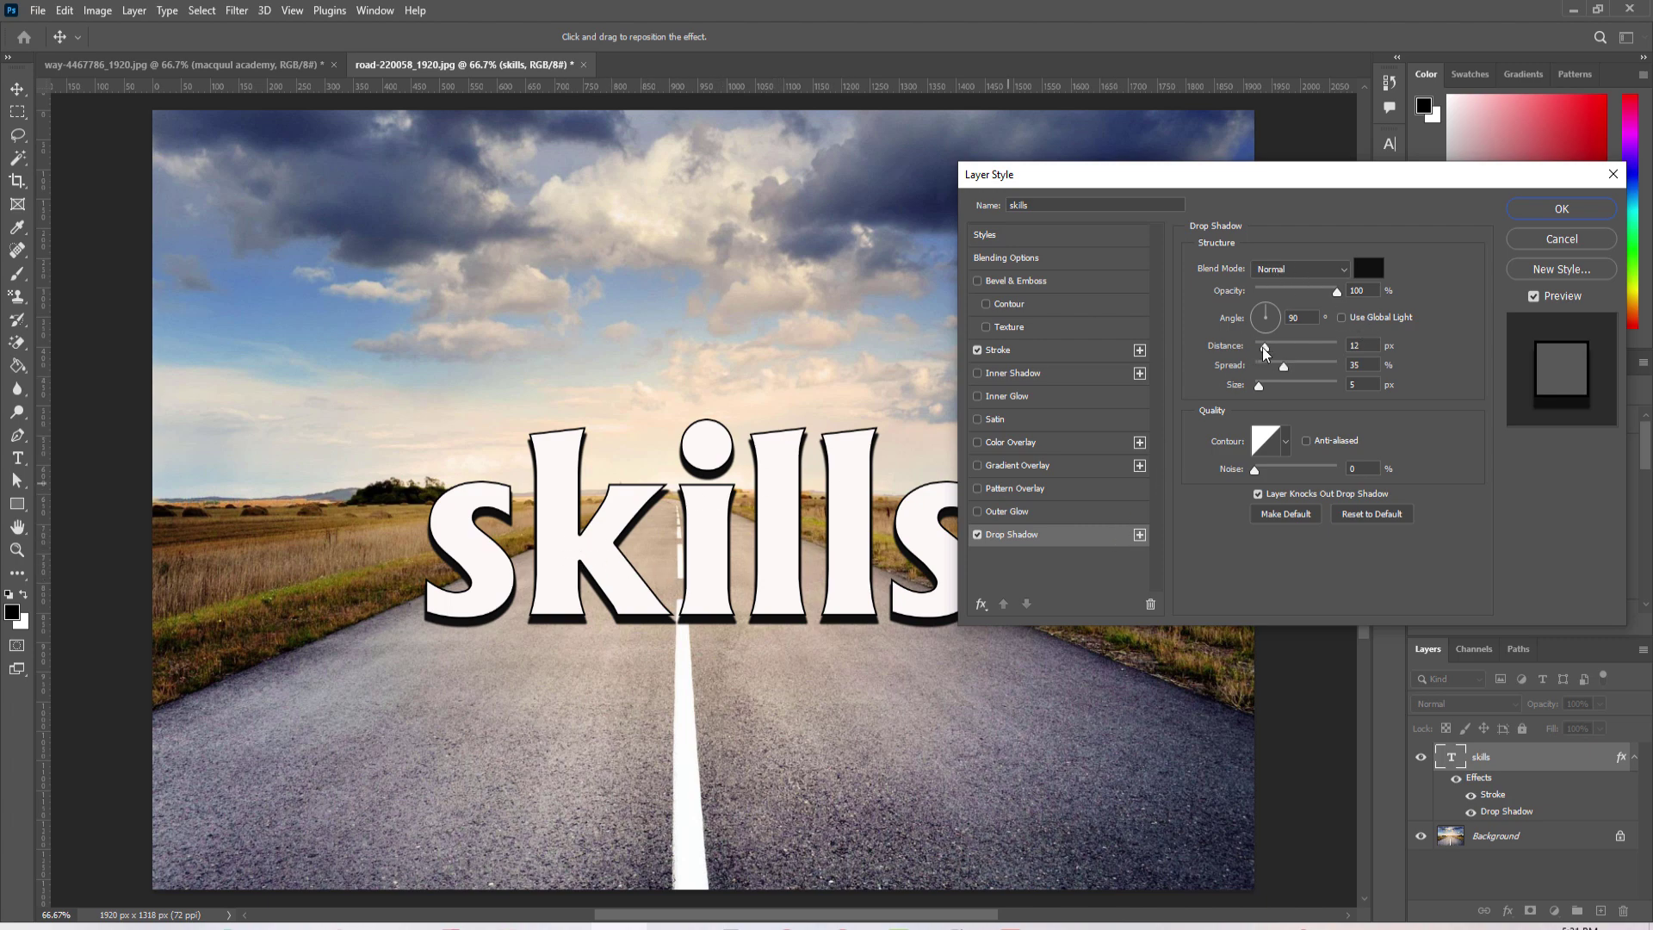
pyautogui.moveTo(1265, 352); pyautogui.dragTo(1265, 395)
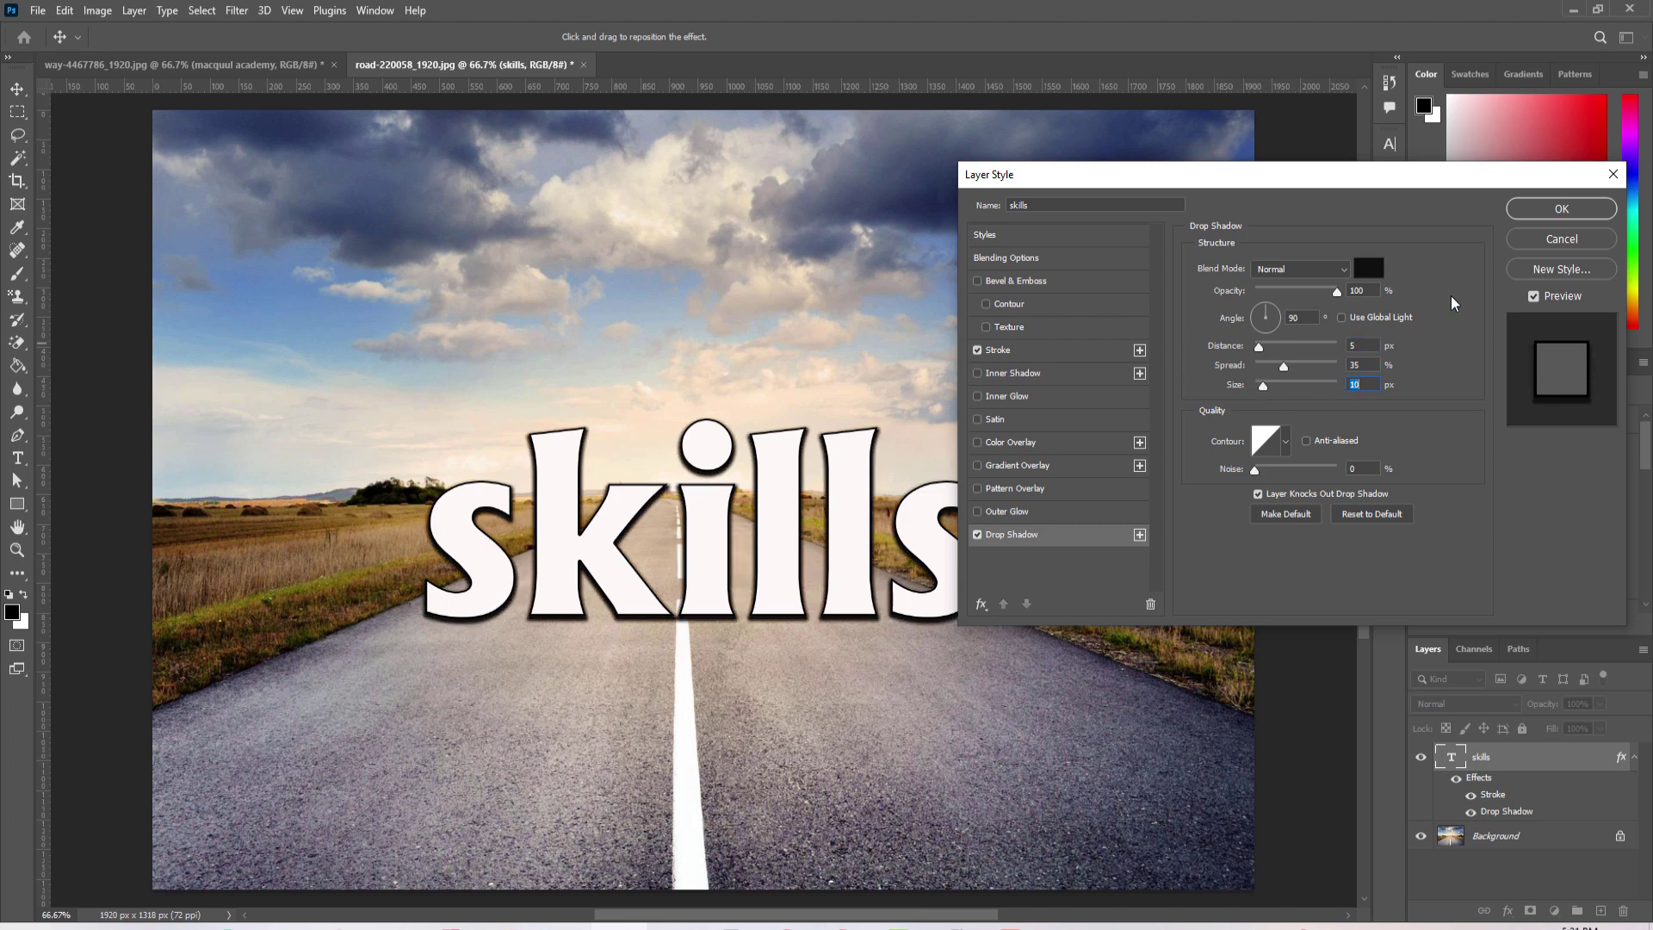
pyautogui.click(1528, 212)
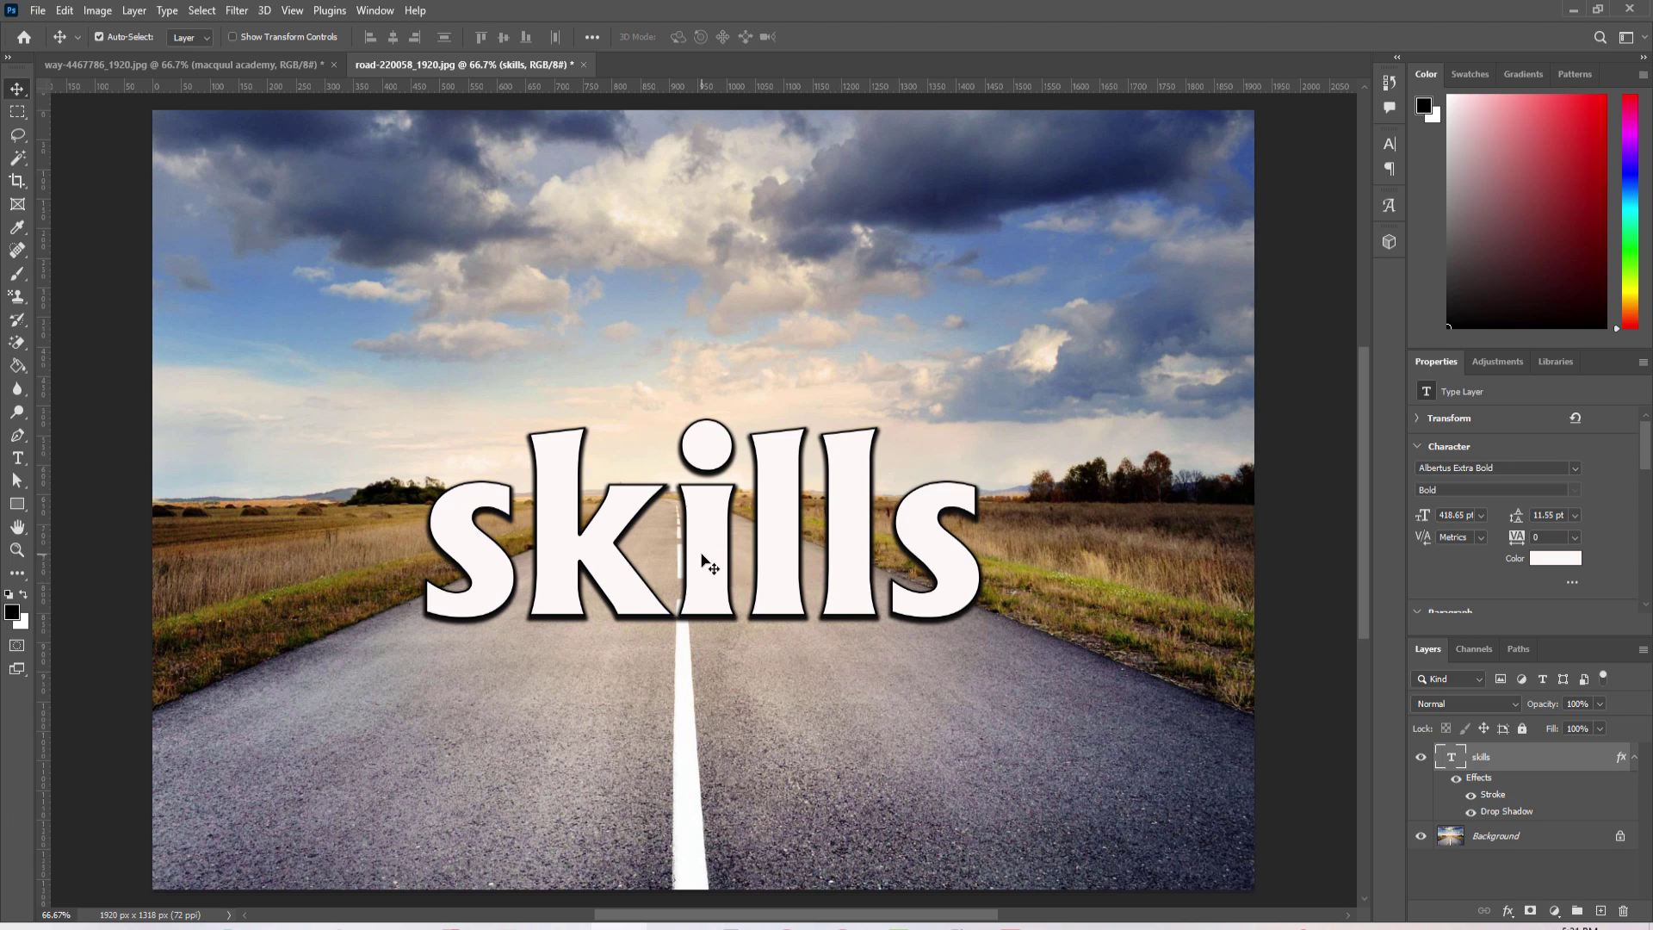
# Convert the skills layer's effects into separate layers with Create Layers, accepting the warning
pyautogui.rightClick(1515, 814)
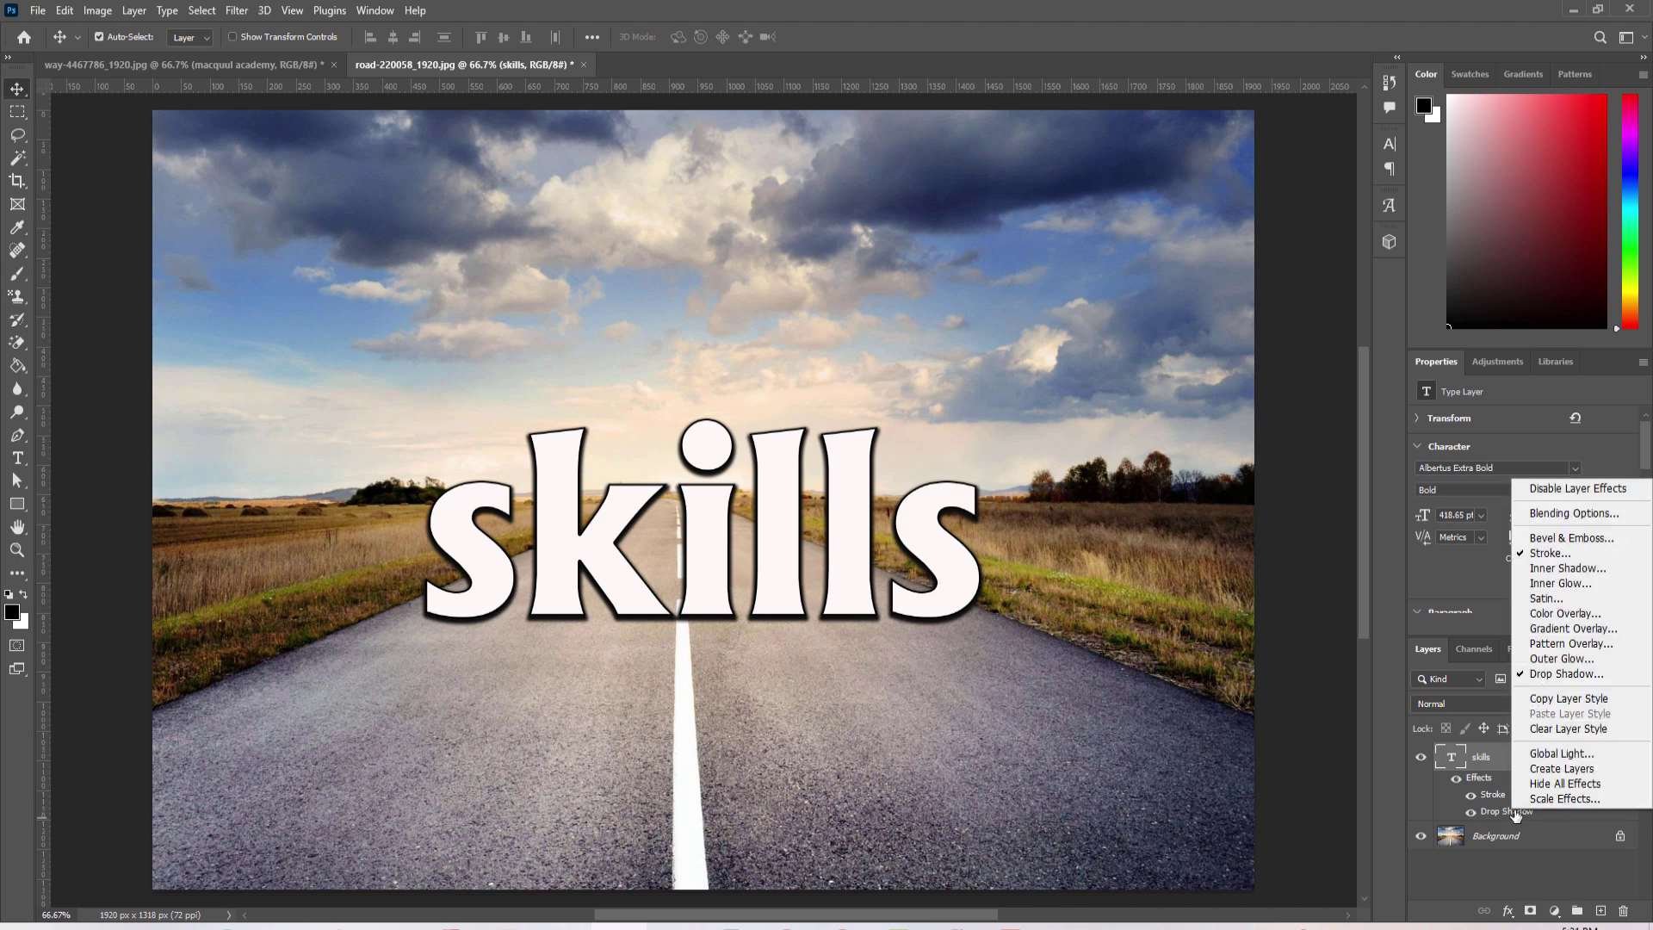
pyautogui.click(1595, 770)
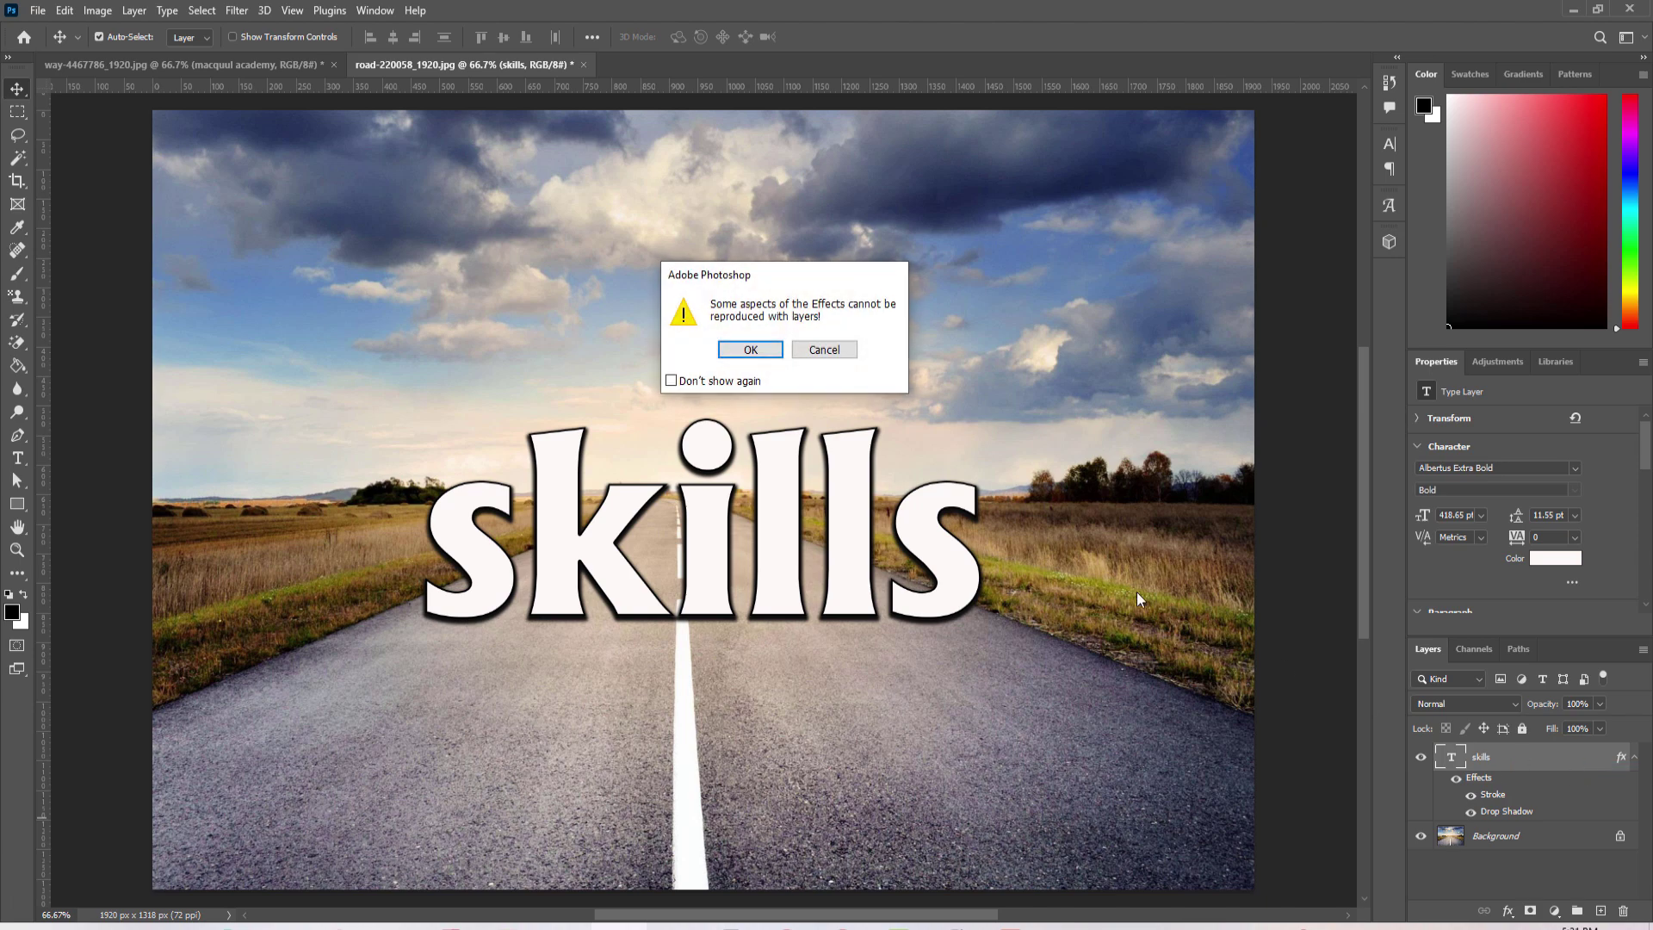
pyautogui.click(738, 355)
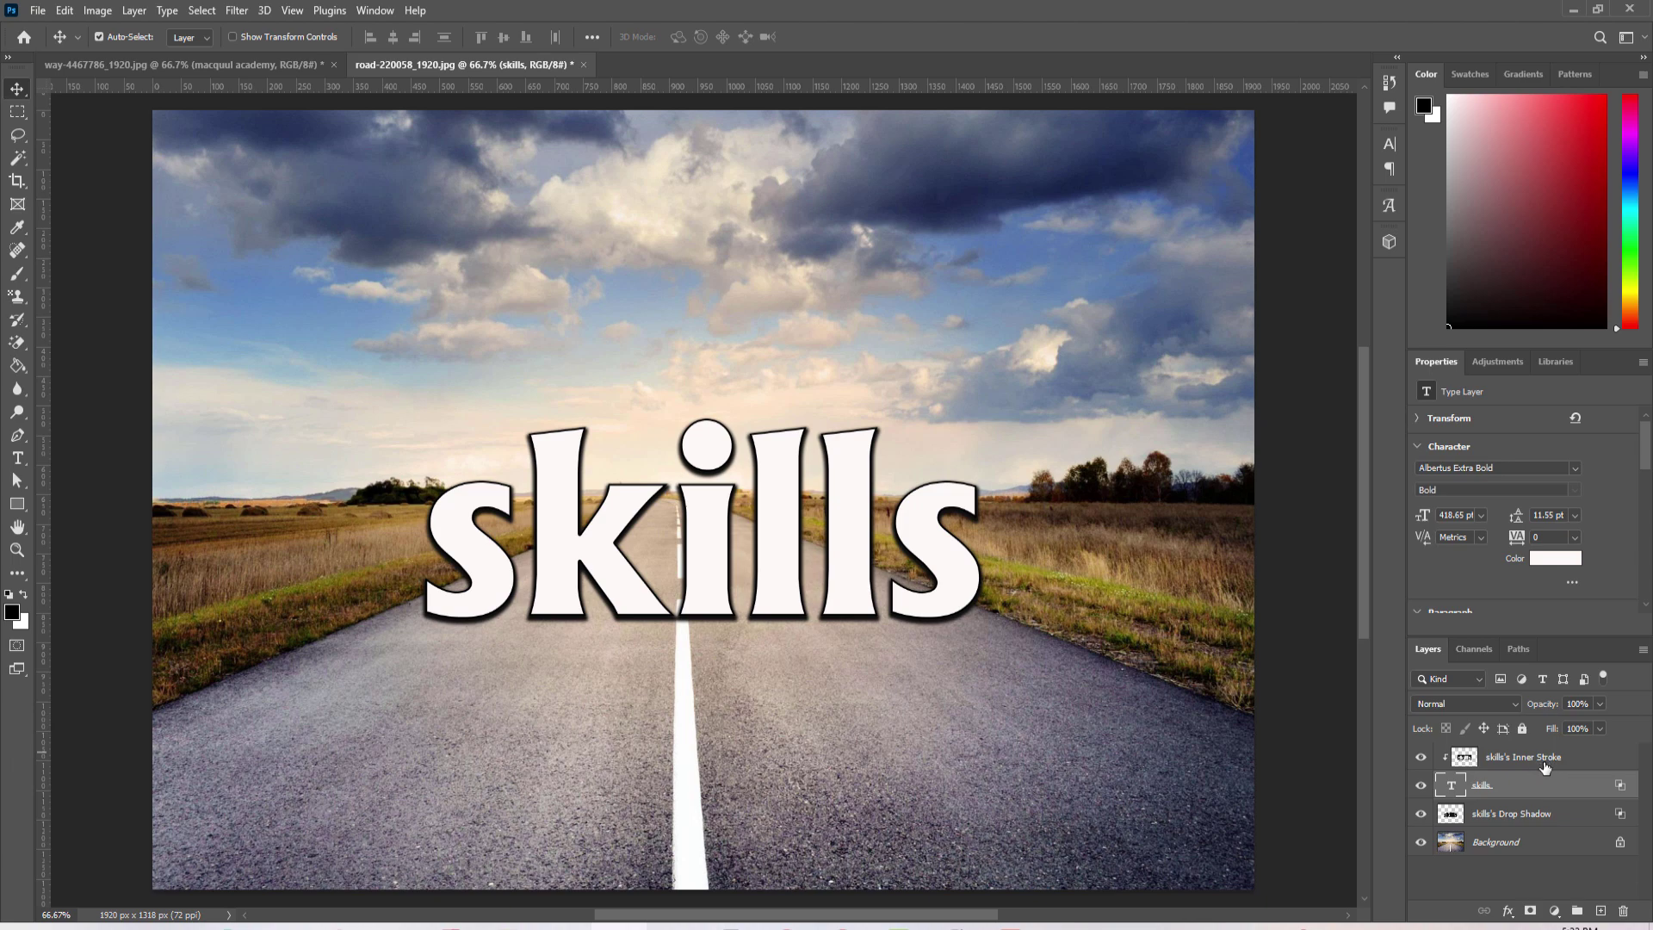
# Select the skills's Drop Shadow layer and check it and the Inner Stroke layer by hiding and showing each
pyautogui.click(1508, 818)
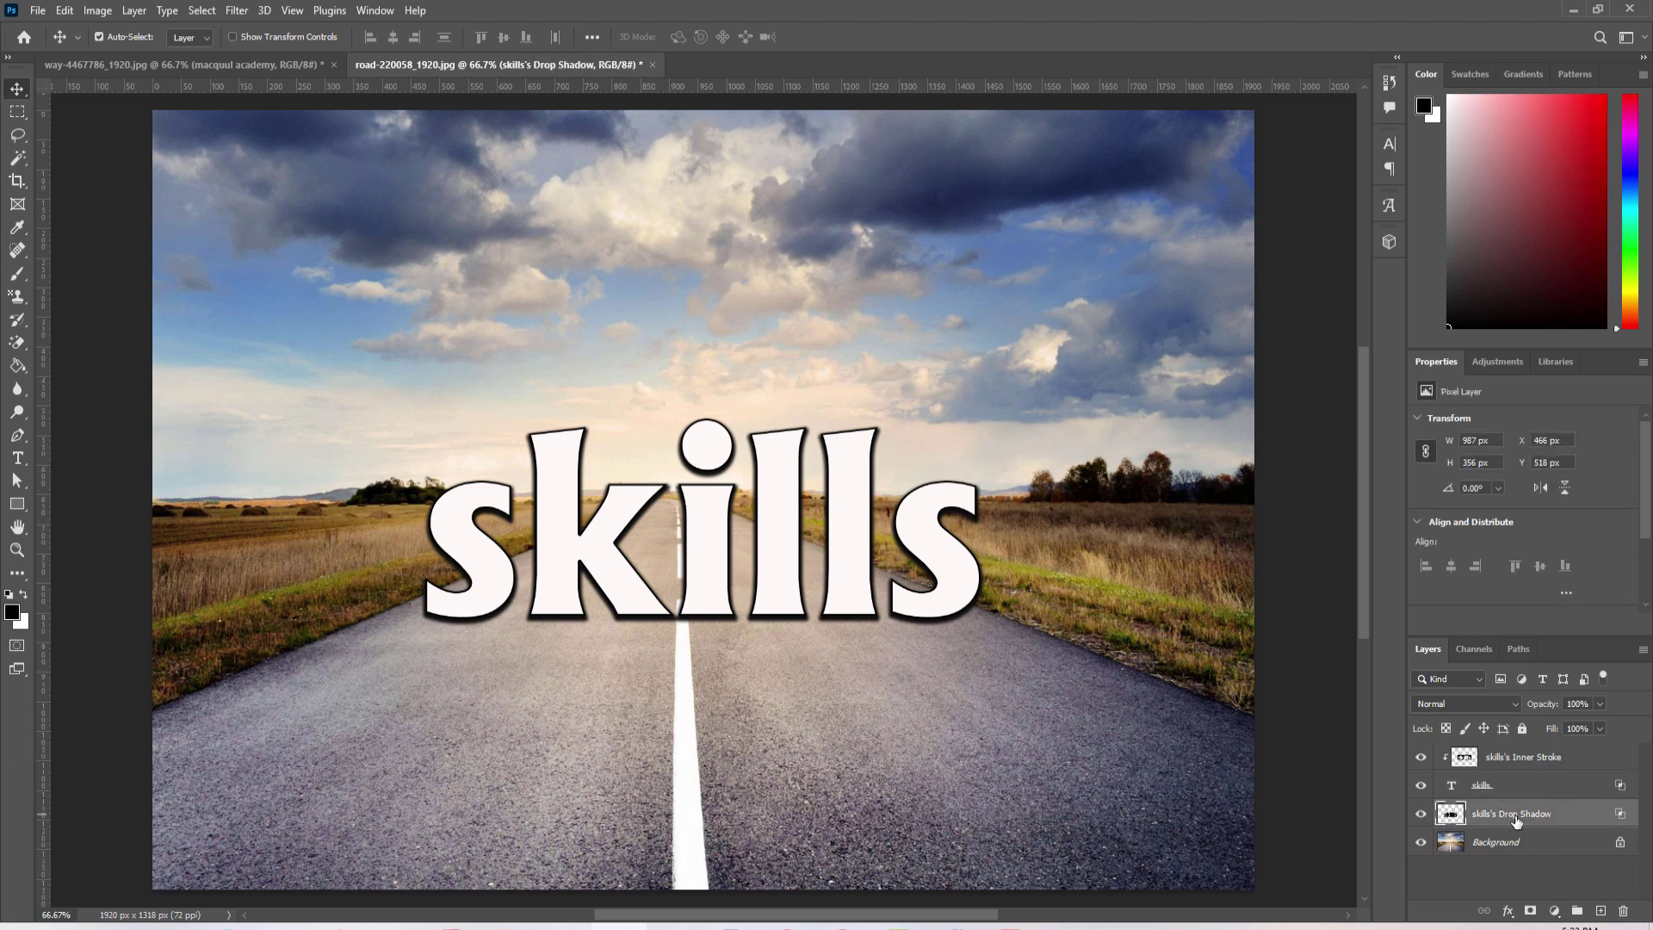
pyautogui.click(1422, 815)
pyautogui.click(1422, 815)
pyautogui.click(1420, 759)
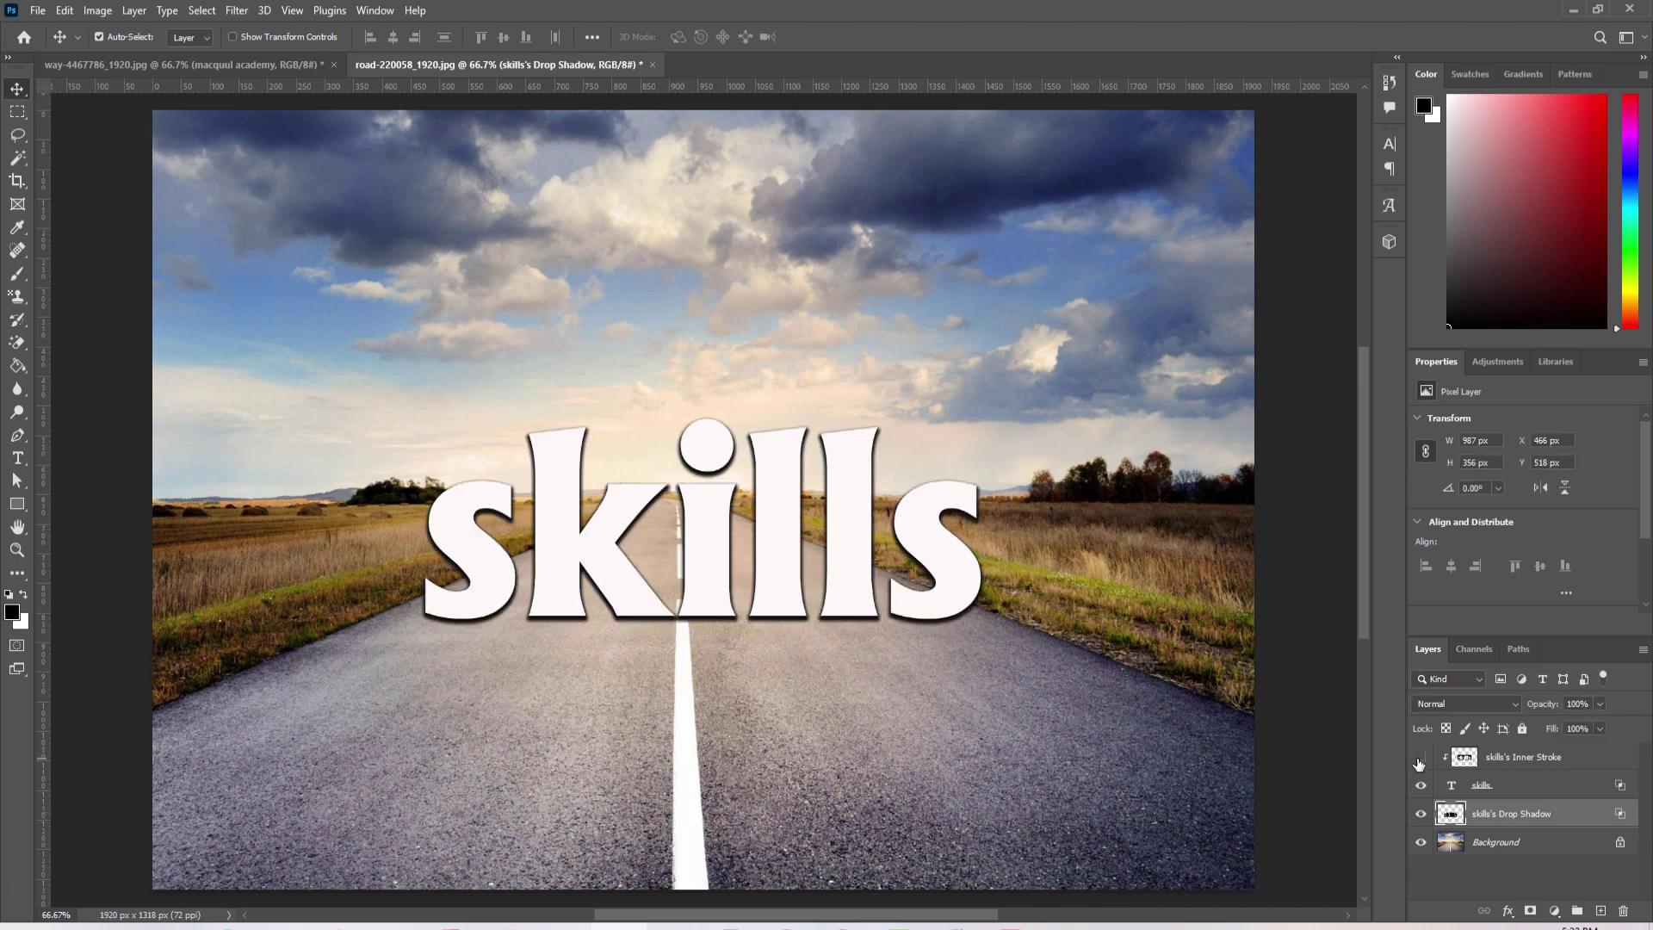
pyautogui.click(1419, 759)
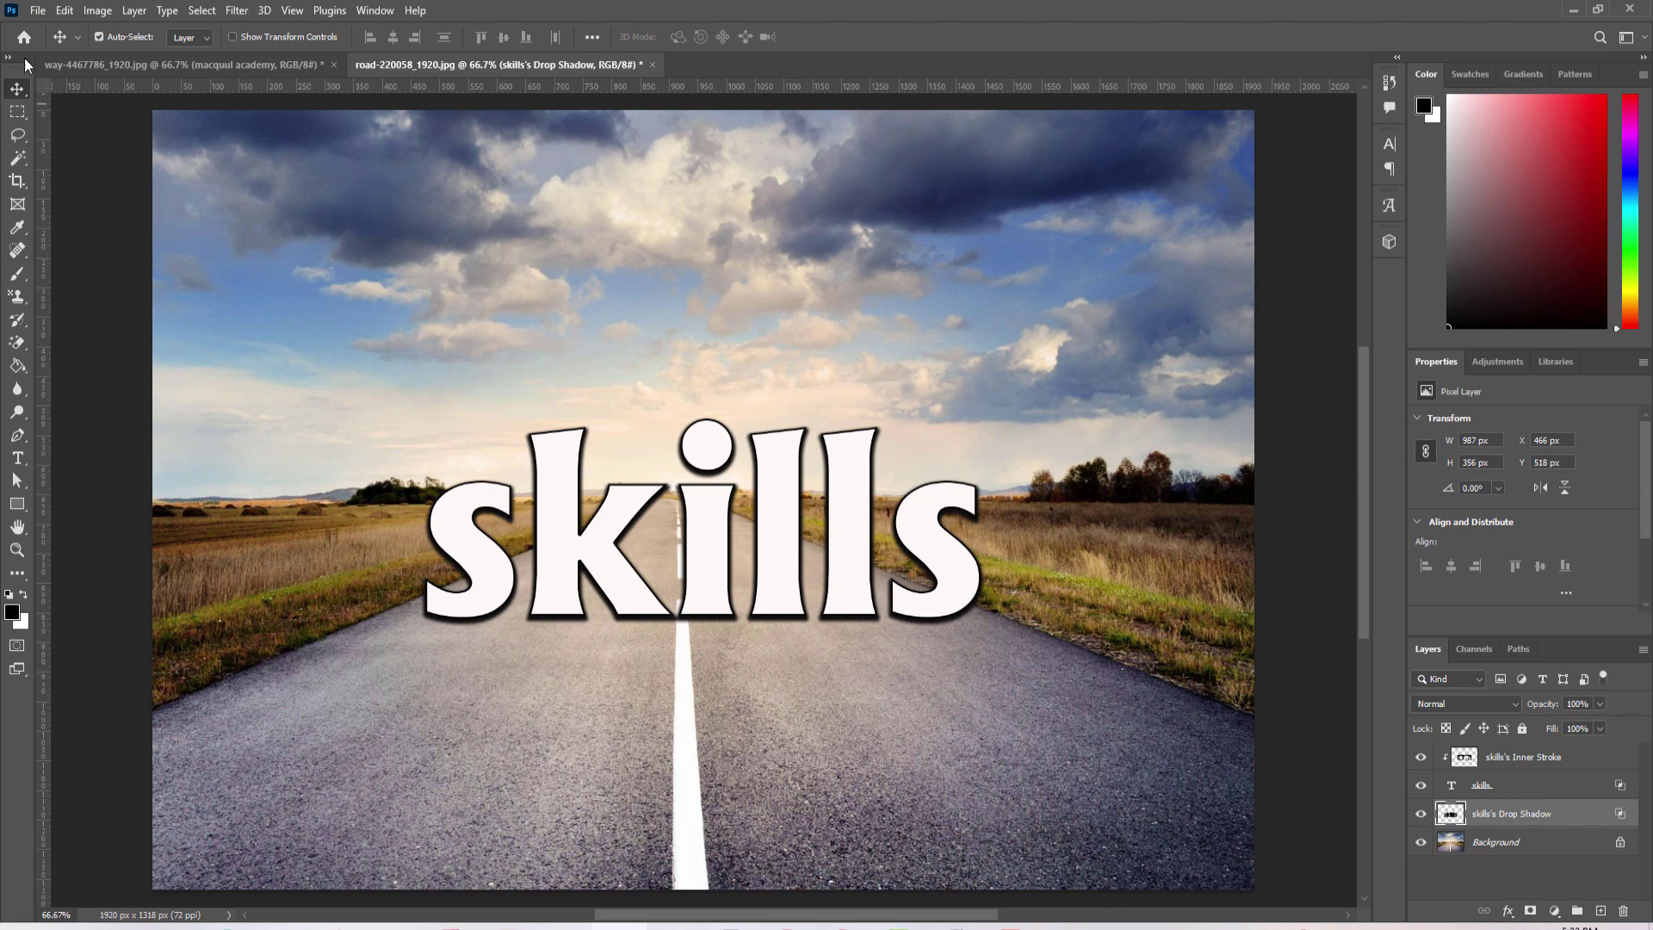
# Scale the skills's Drop Shadow layer to about 104% and place it directly beneath the white text on the road
pyautogui.click(68, 12)
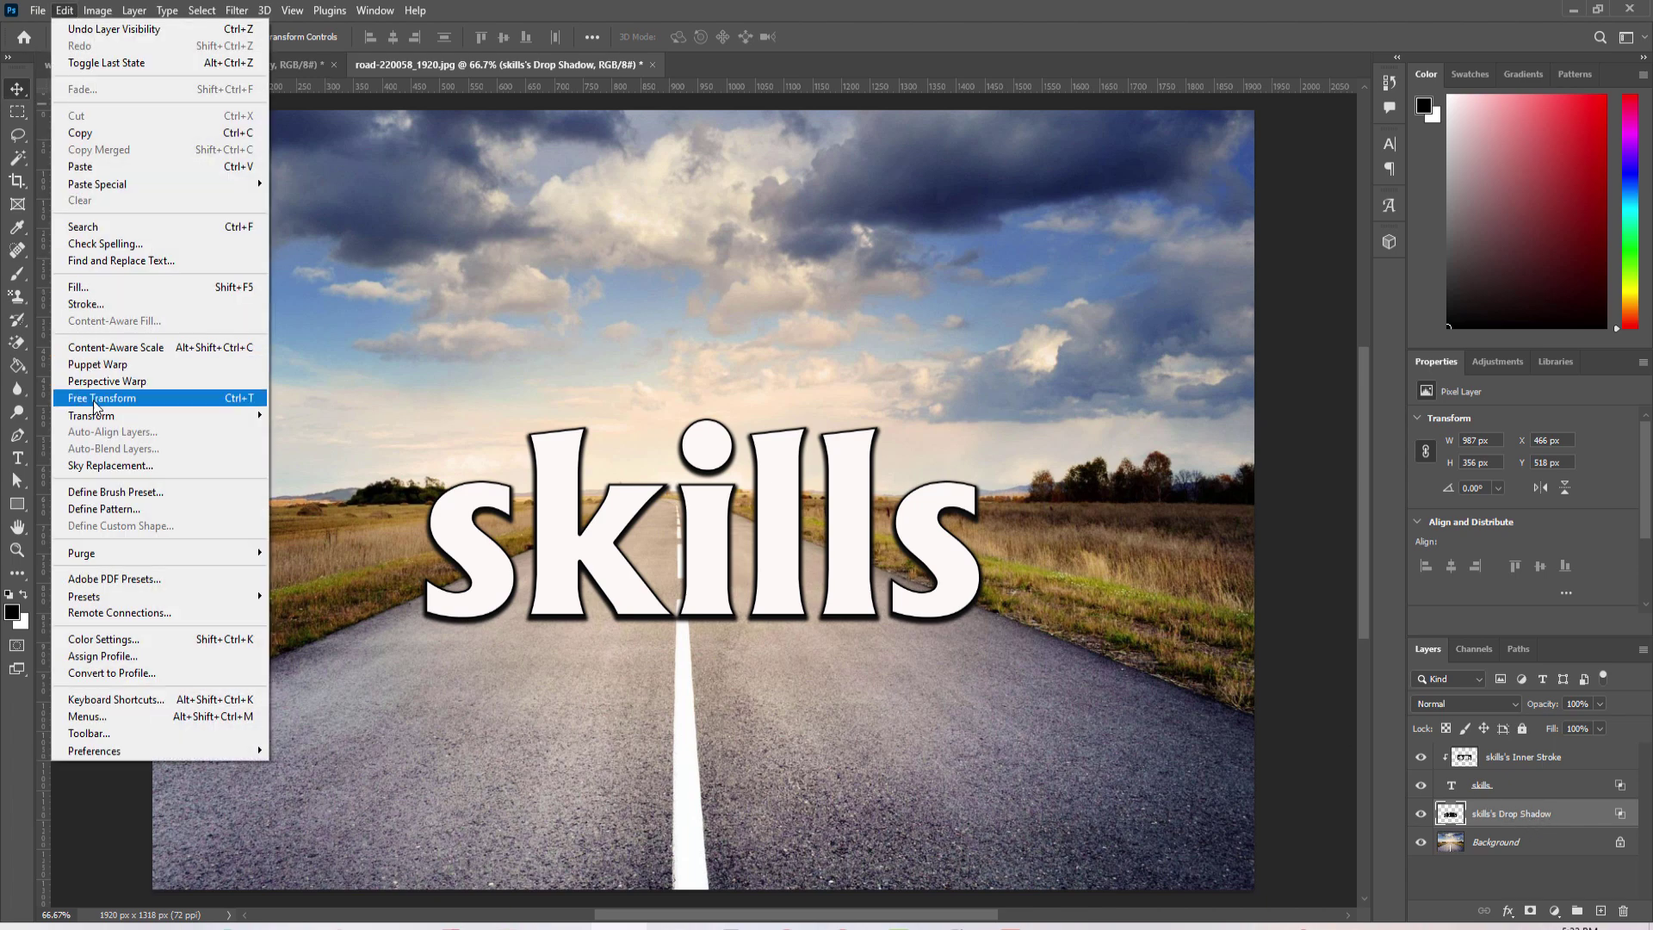
pyautogui.moveTo(98, 420)
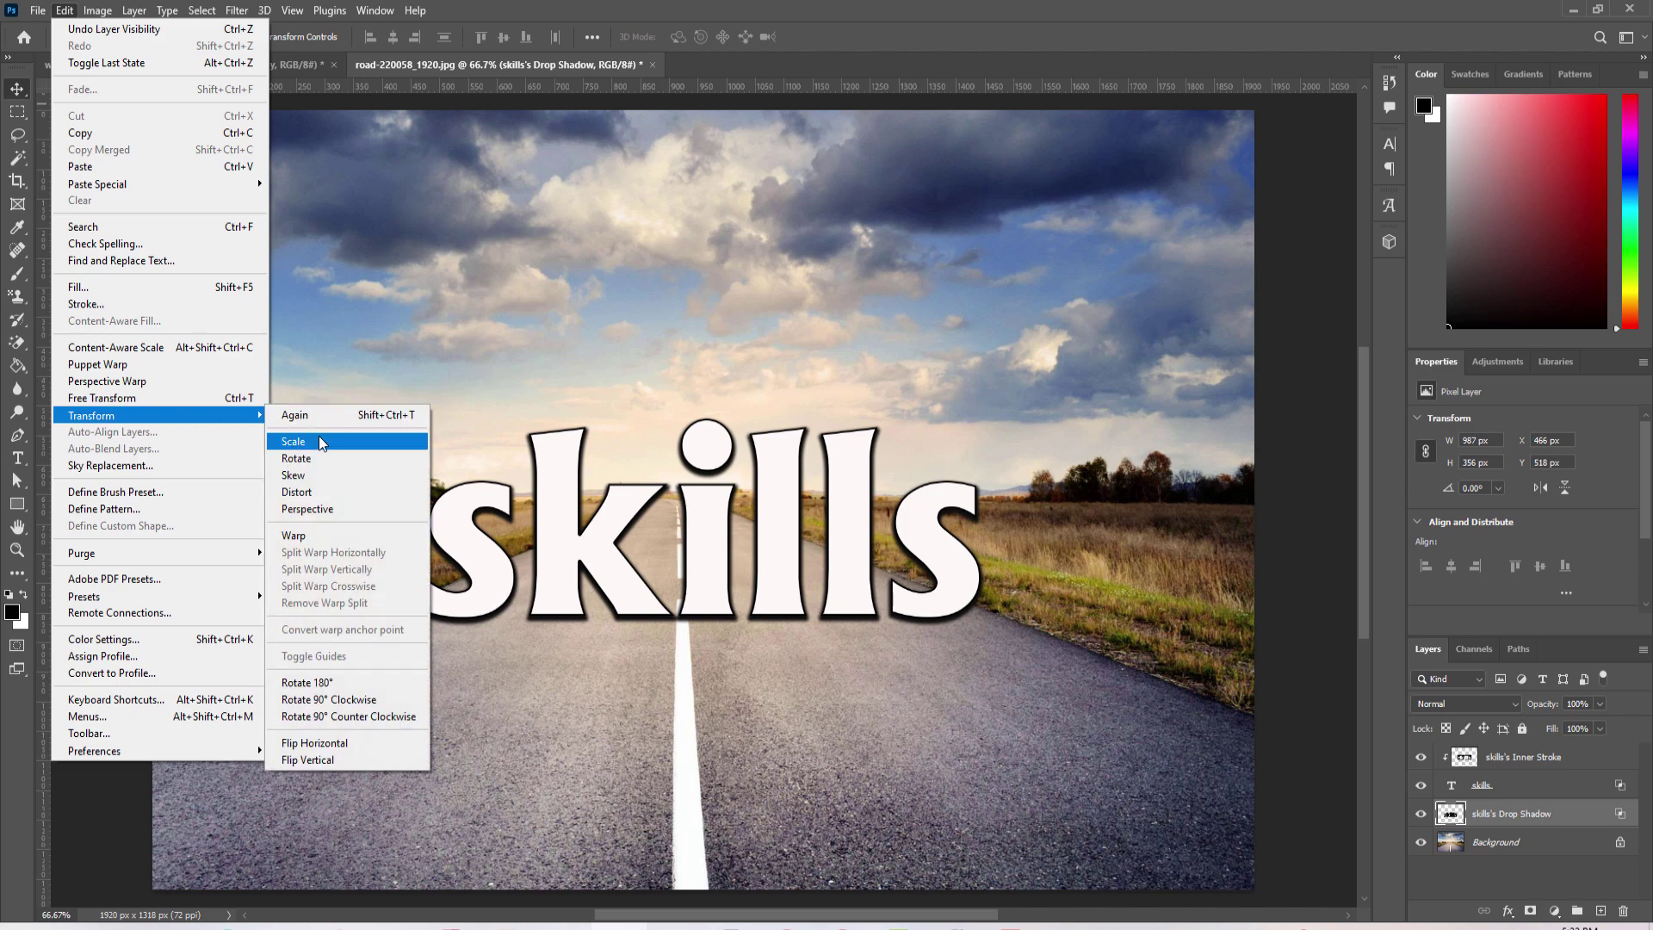
pyautogui.click(318, 439)
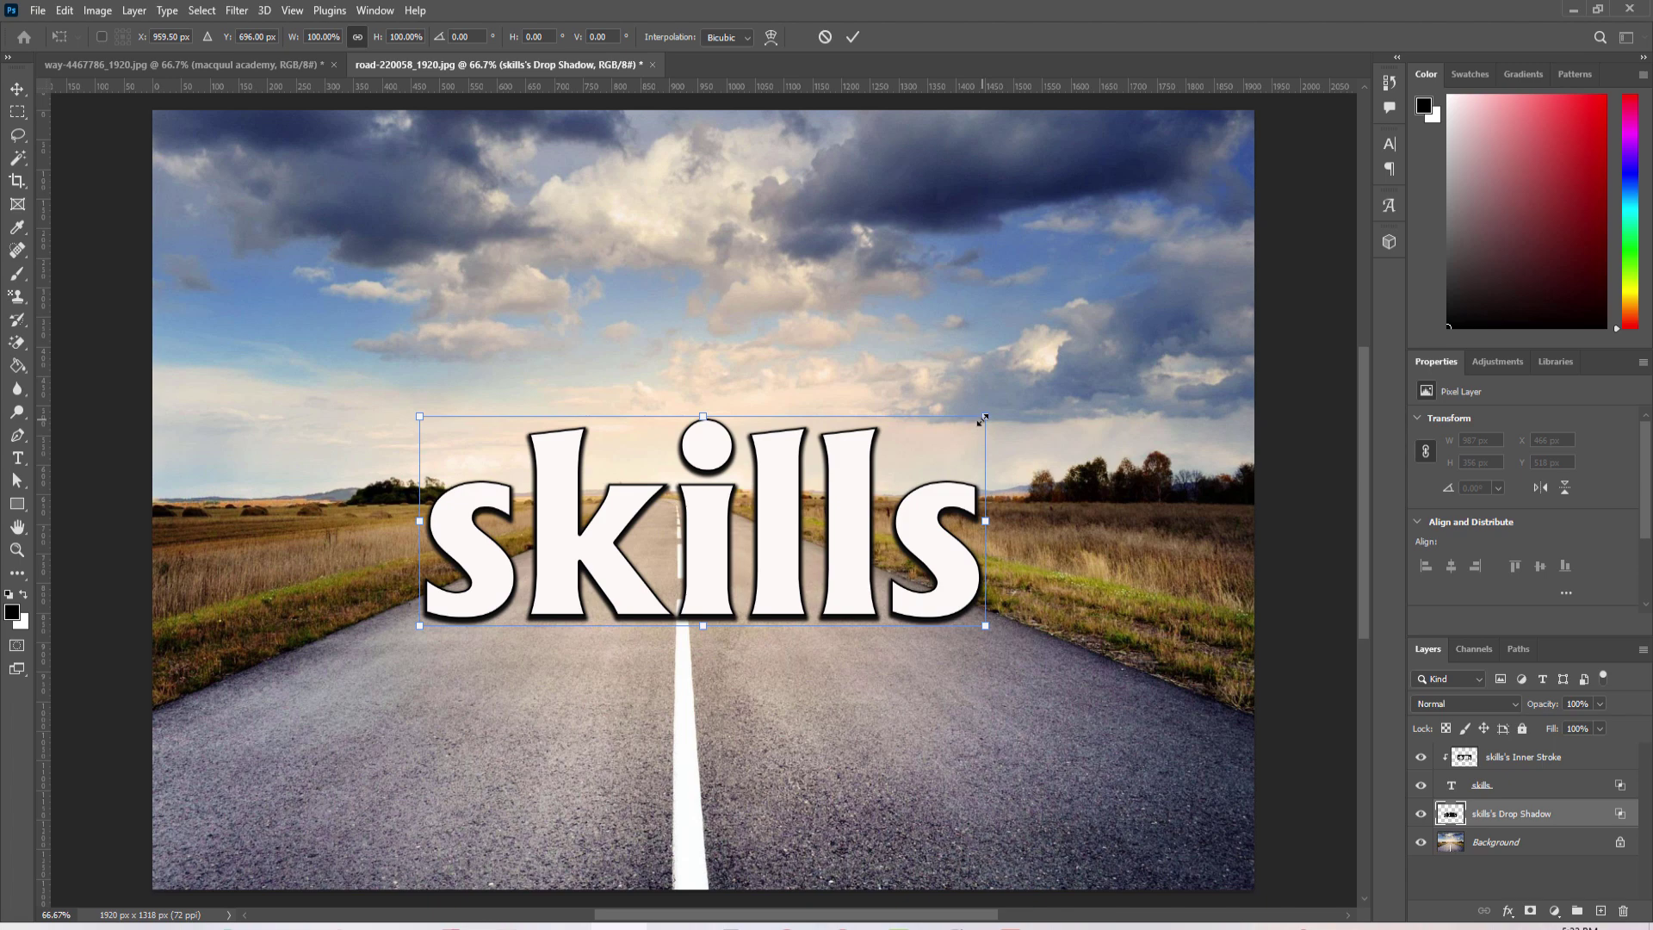
pyautogui.moveTo(982, 419); pyautogui.dragTo(987, 418)
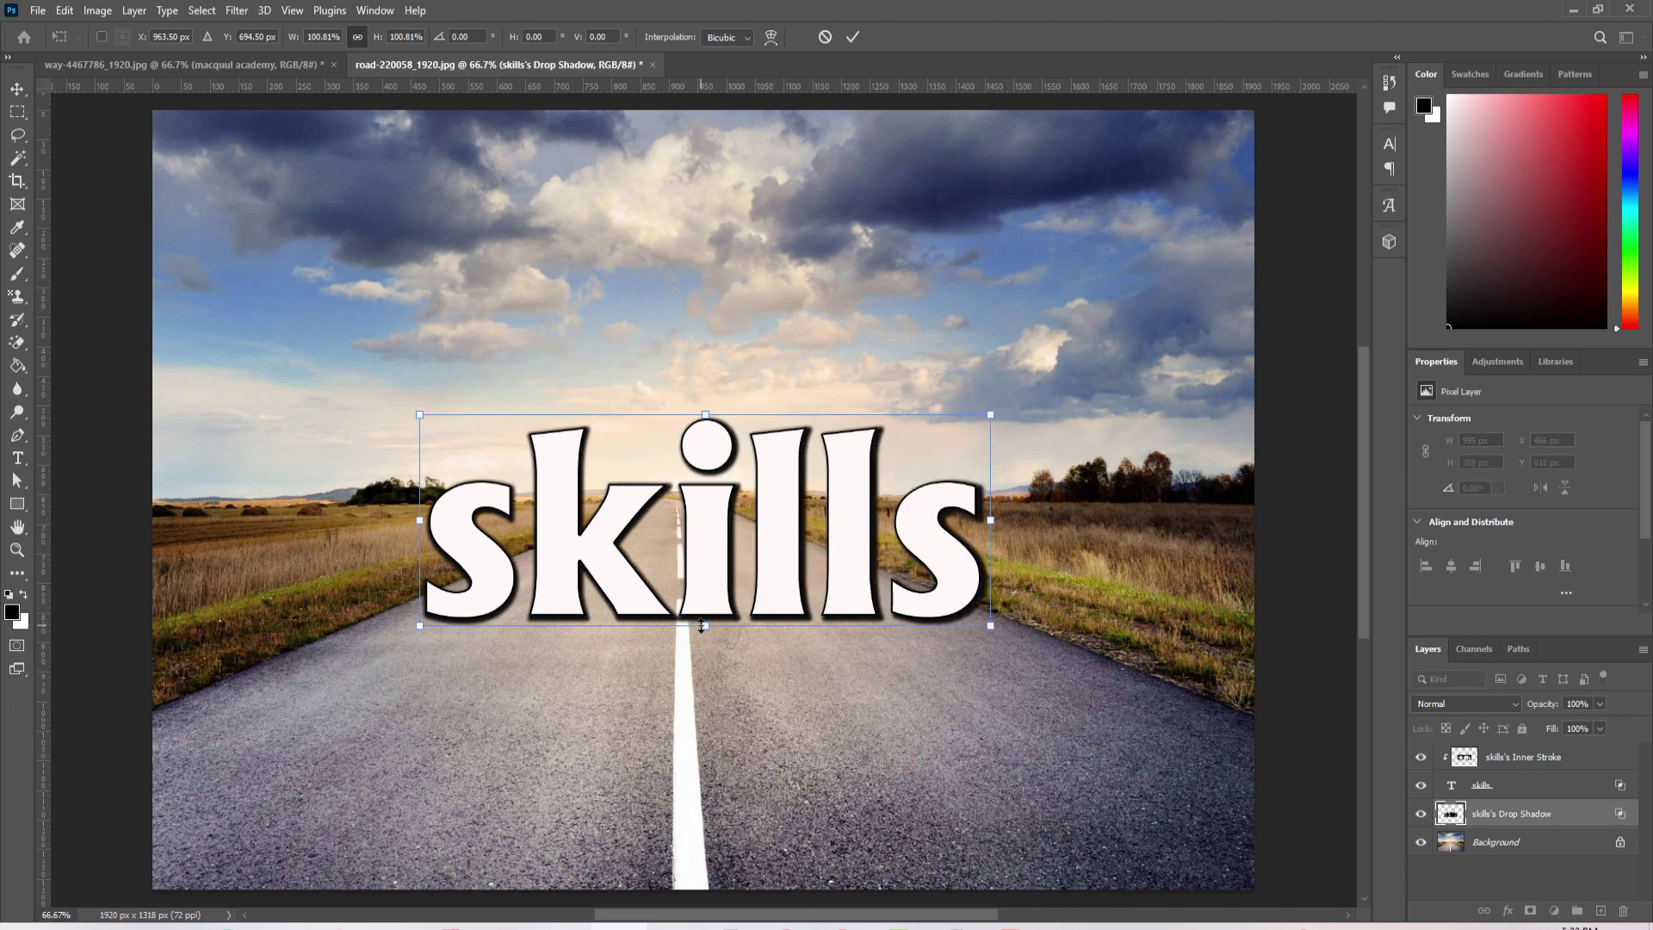
pyautogui.moveTo(702, 625); pyautogui.dragTo(709, 833)
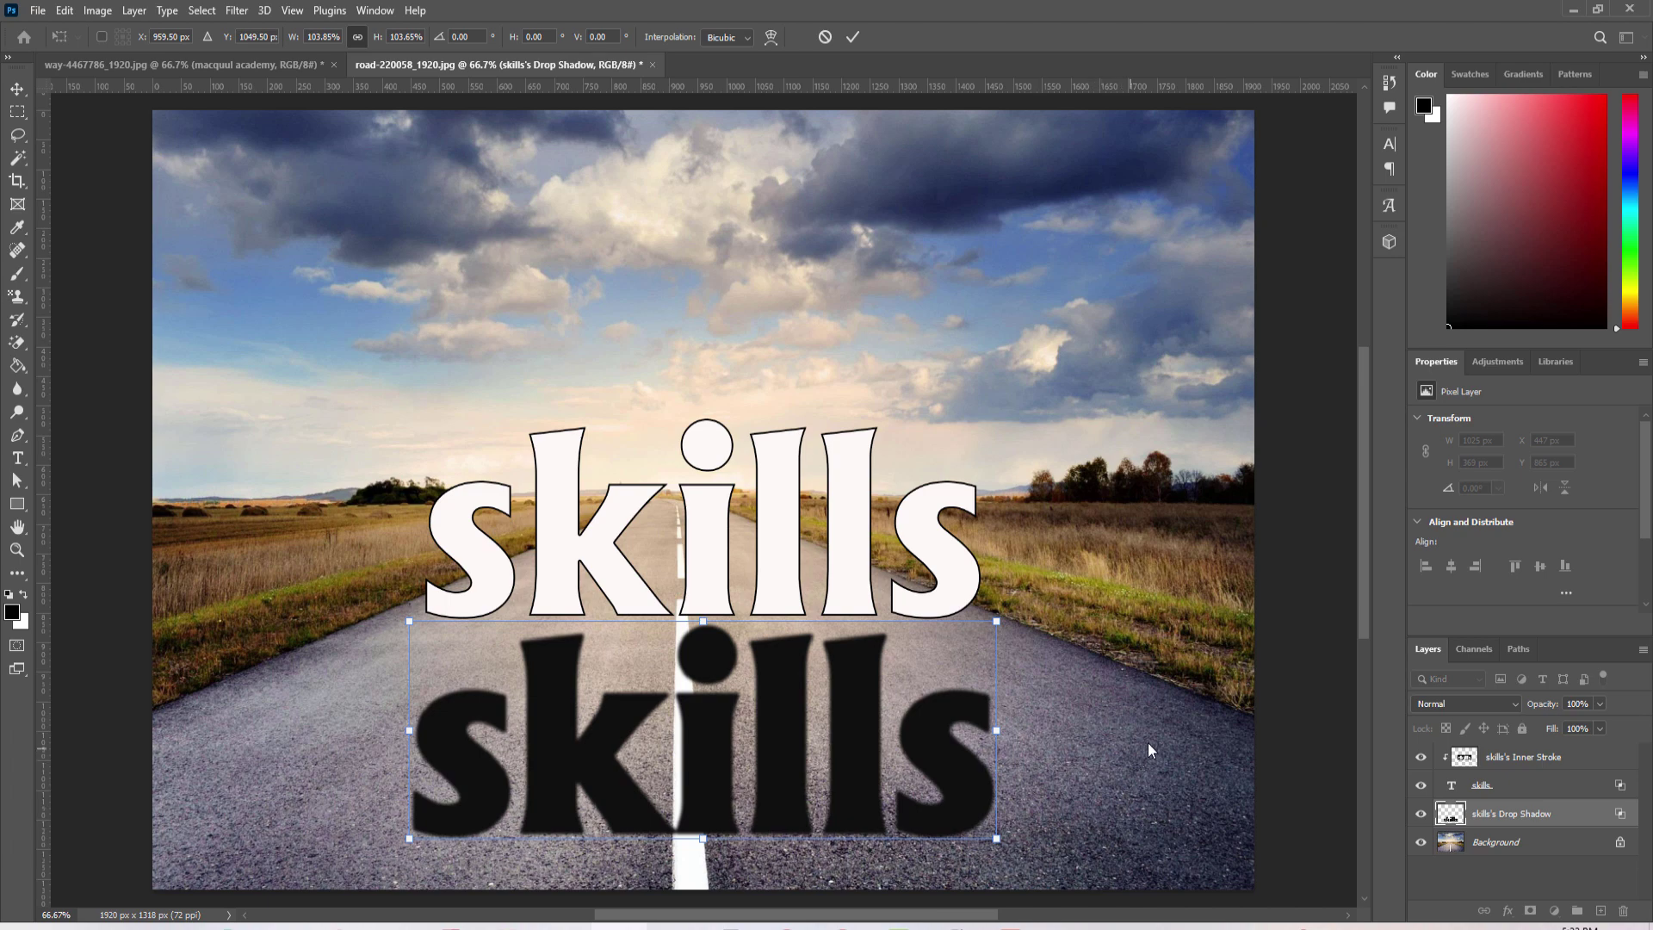
pyautogui.click(853, 36)
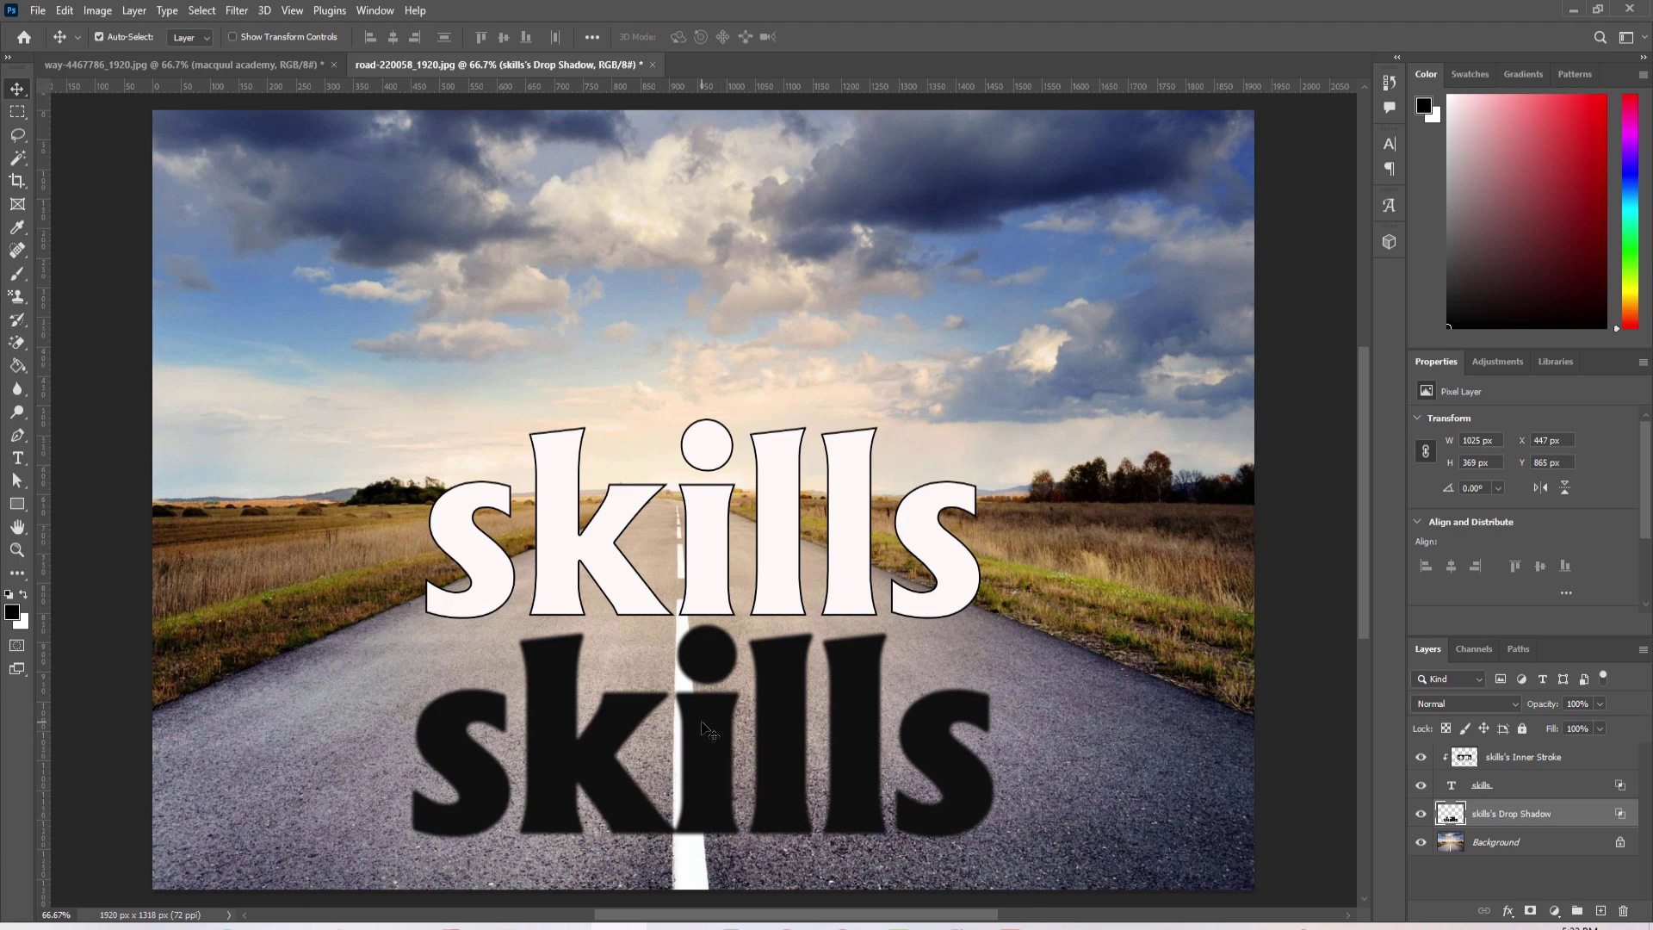
# Flip the drop shadow layer vertically so that it mirrors the skills text
pyautogui.click(64, 10)
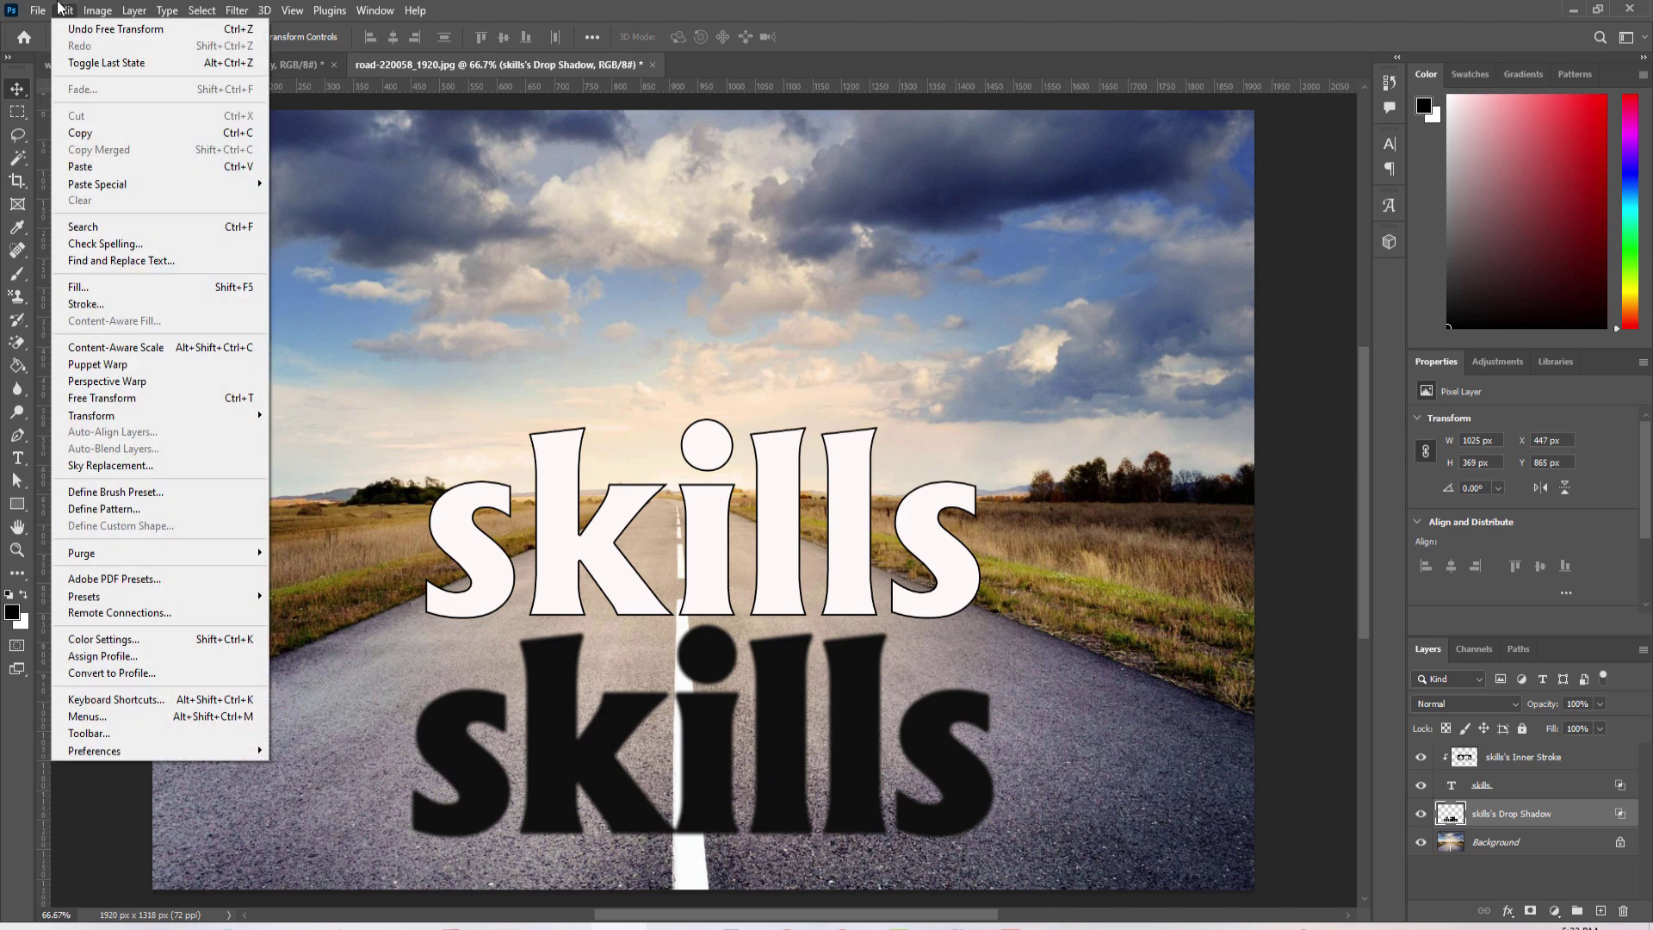
pyautogui.moveTo(148, 411)
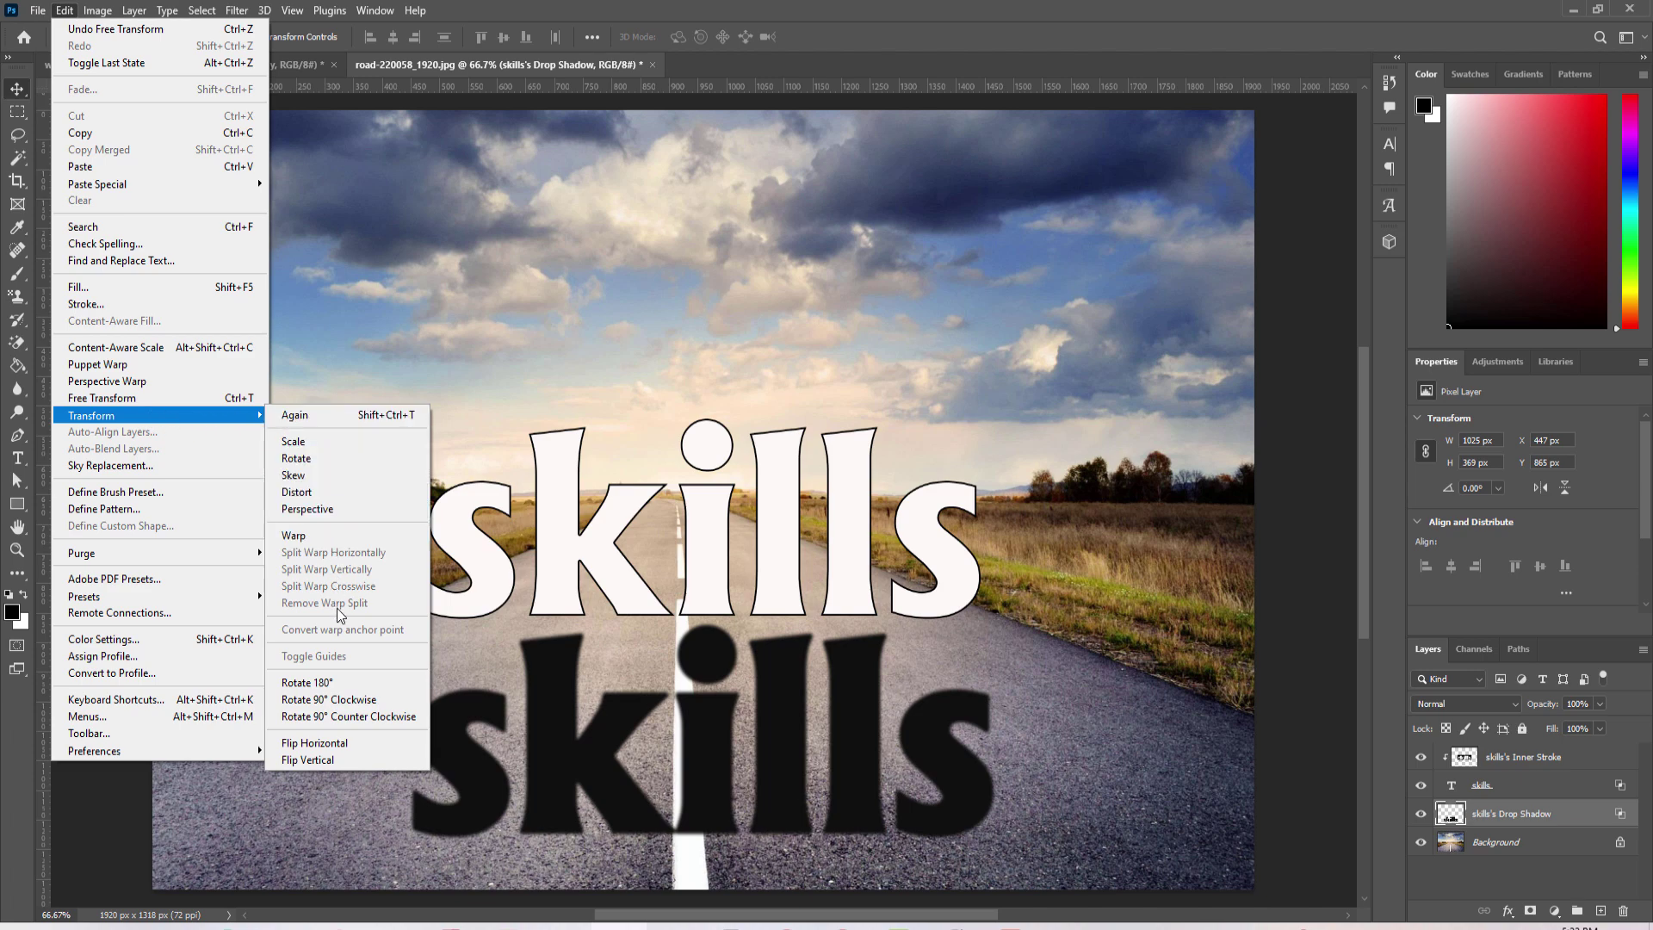
pyautogui.click(317, 761)
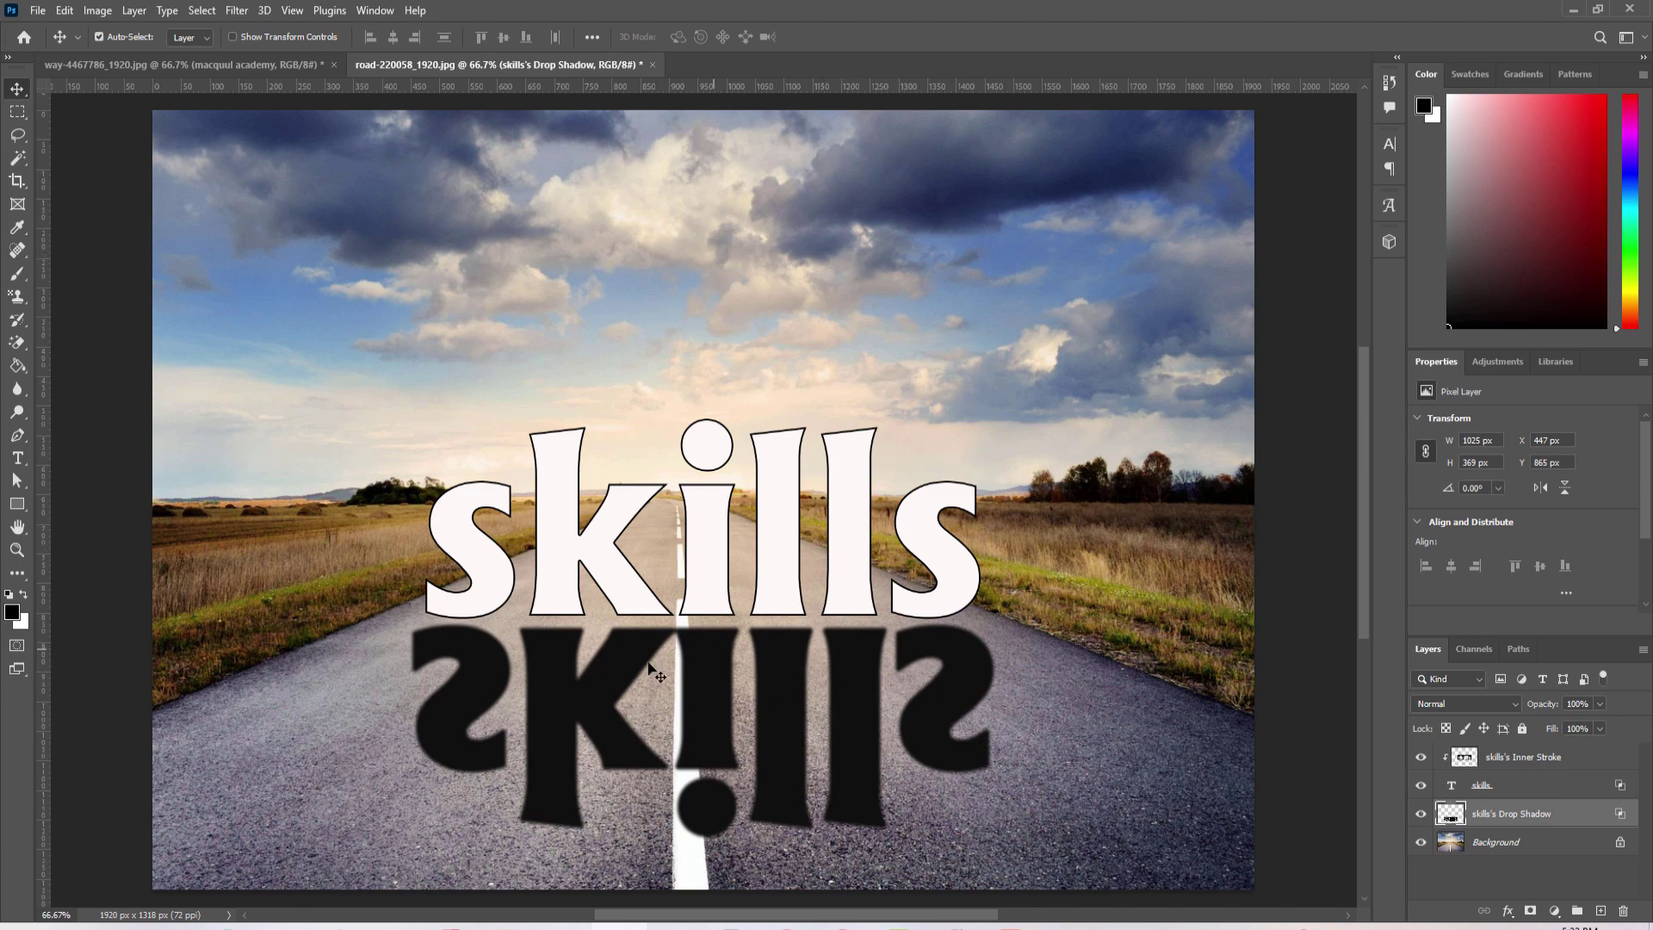
# Distort the flipped shadow by pulling its two lower corners outward, widening it to about 1373 px along the road
pyautogui.click(69, 11)
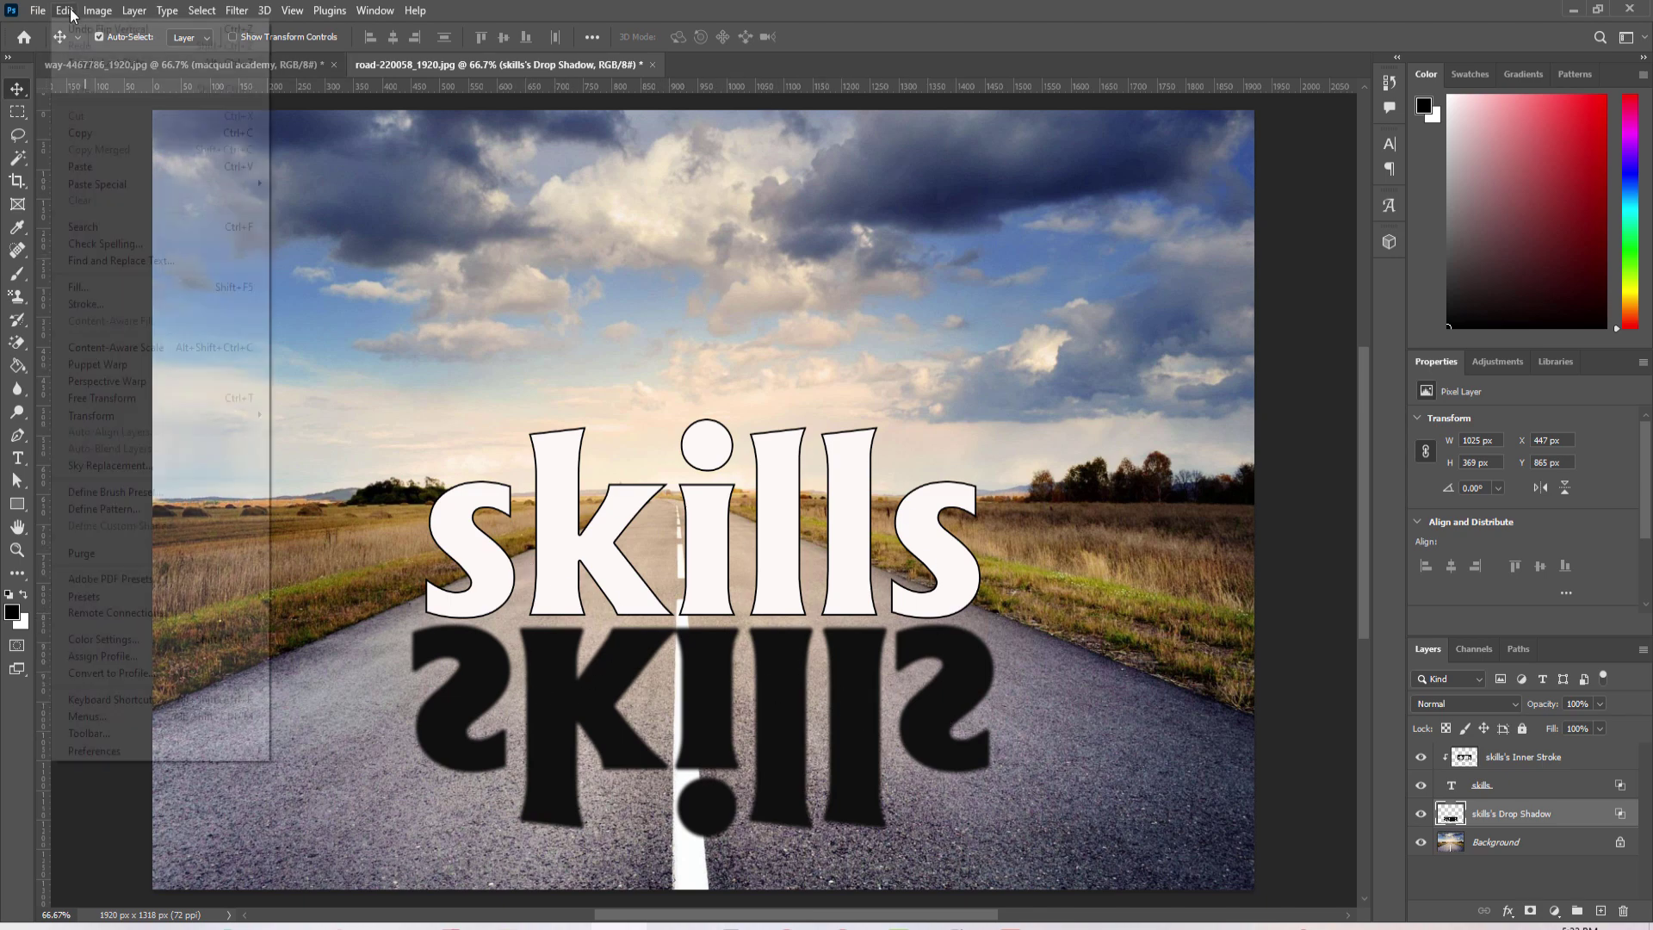
pyautogui.moveTo(118, 419)
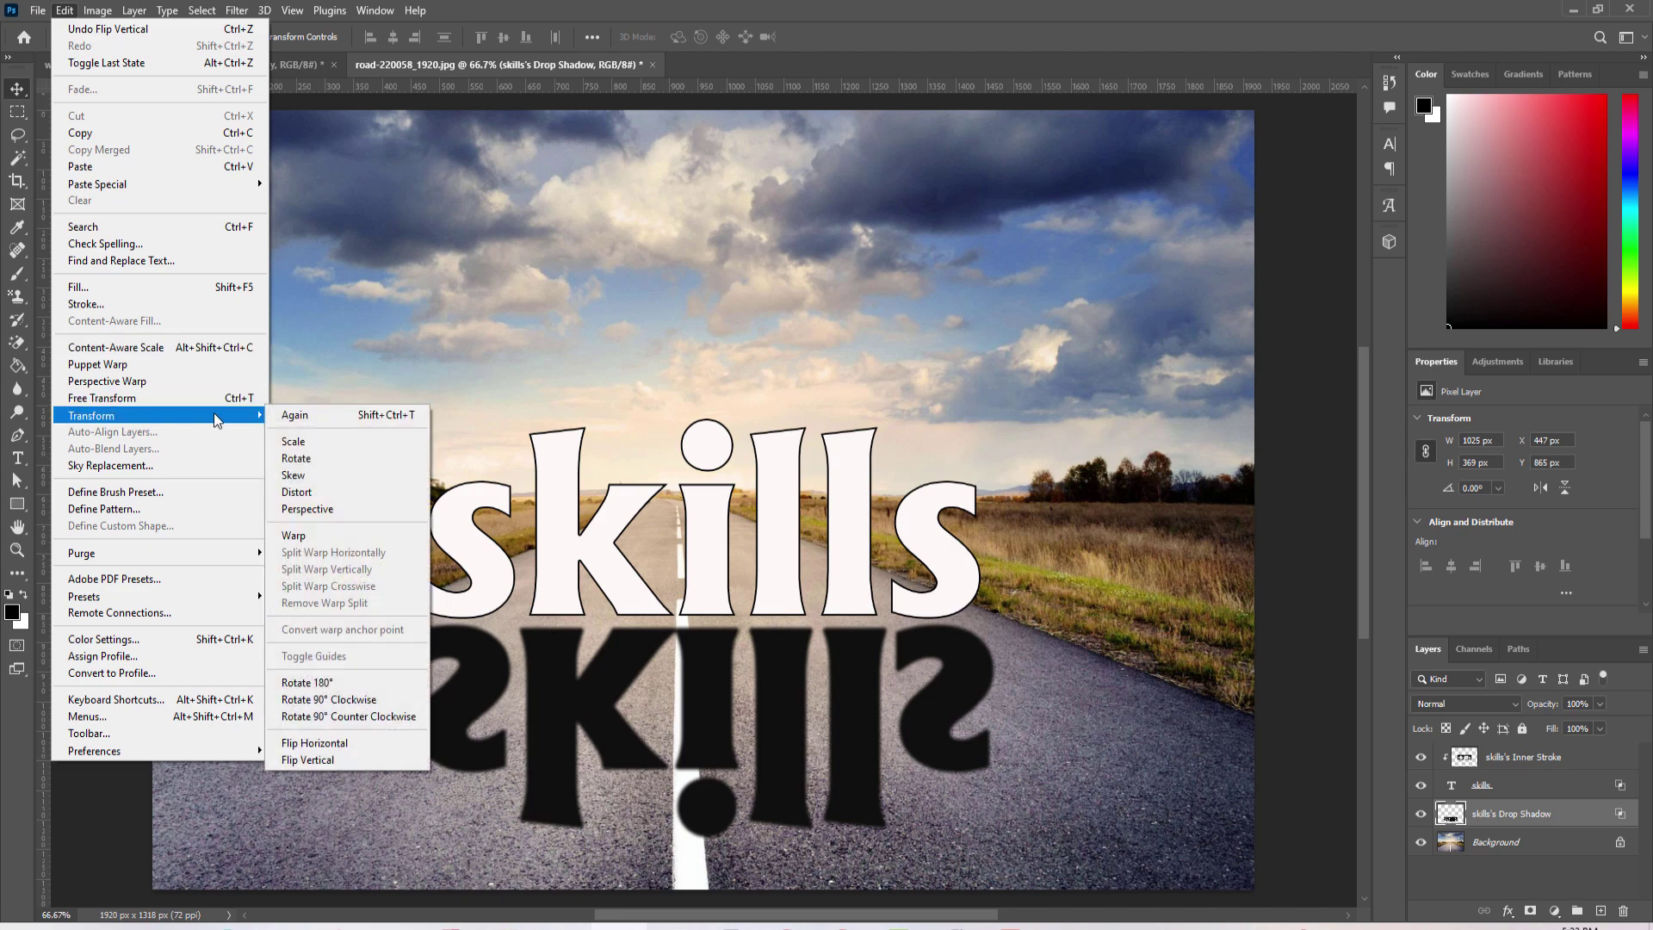
pyautogui.click(324, 492)
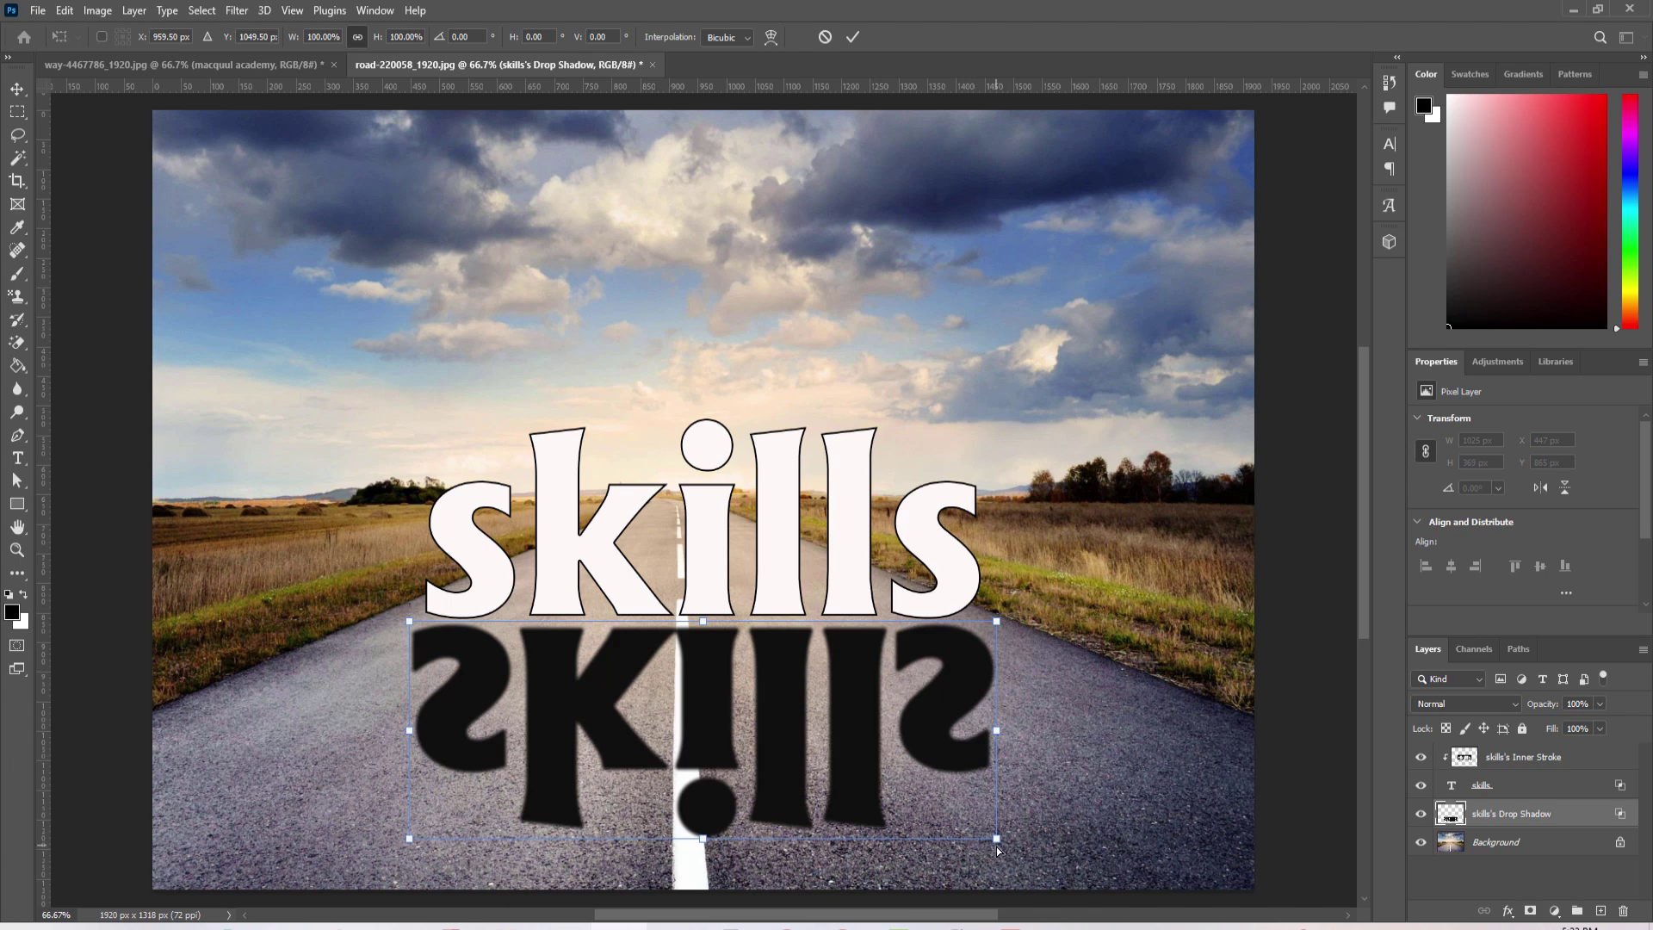
pyautogui.moveTo(997, 838); pyautogui.dragTo(1215, 849)
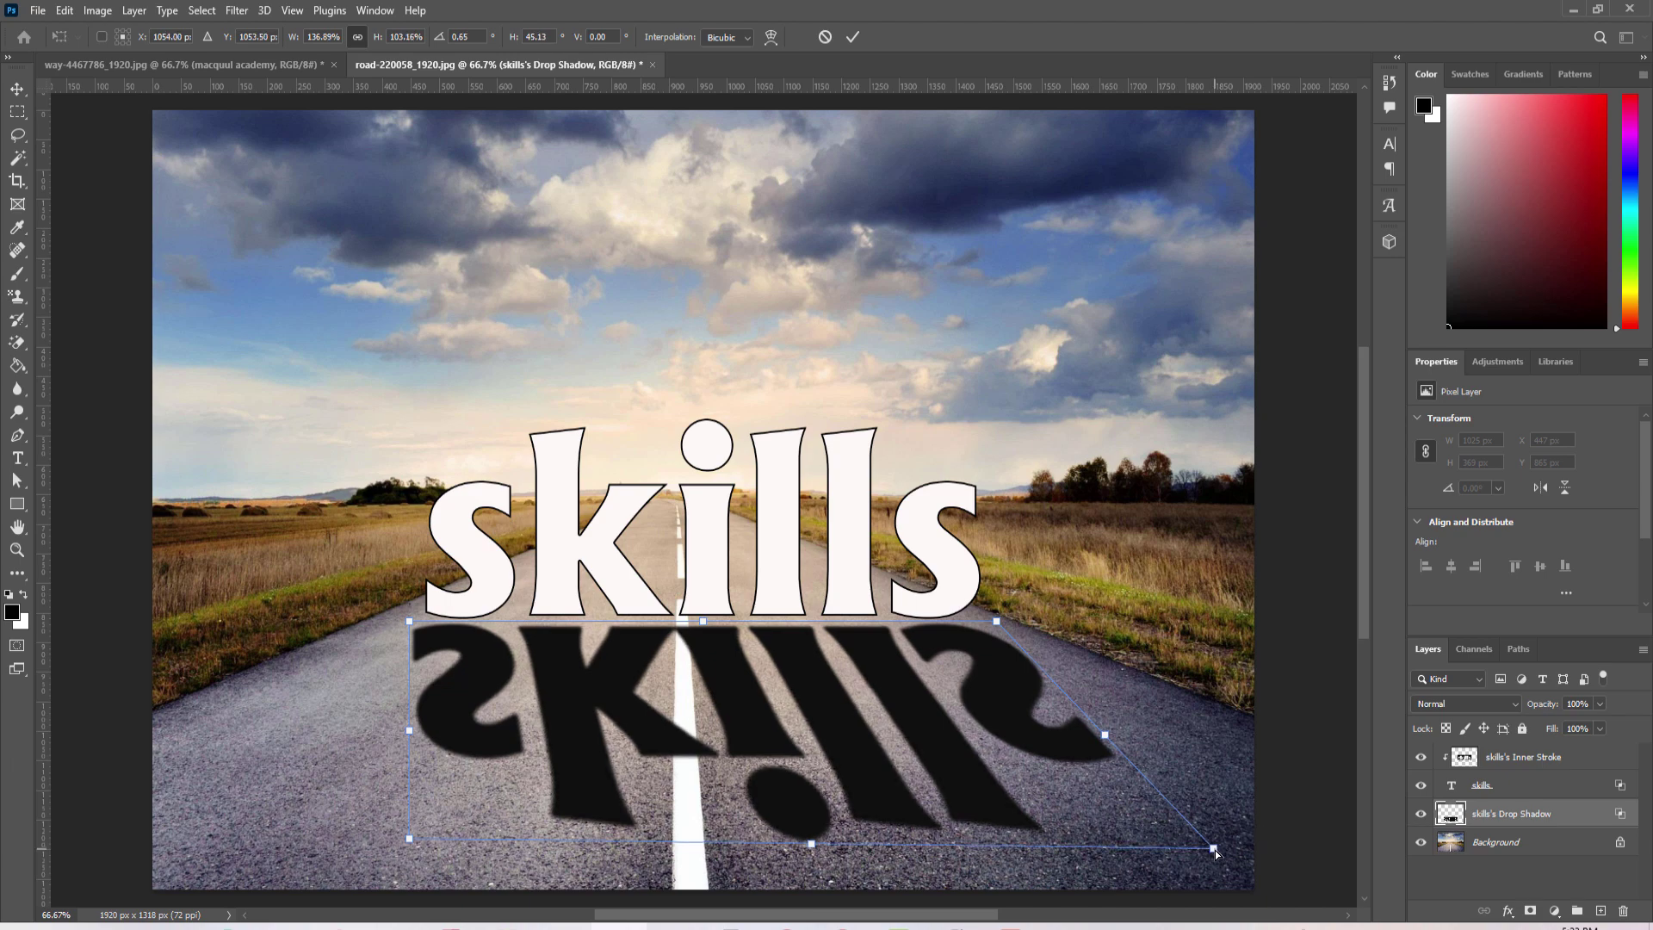
pyautogui.moveTo(408, 840); pyautogui.dragTo(184, 843)
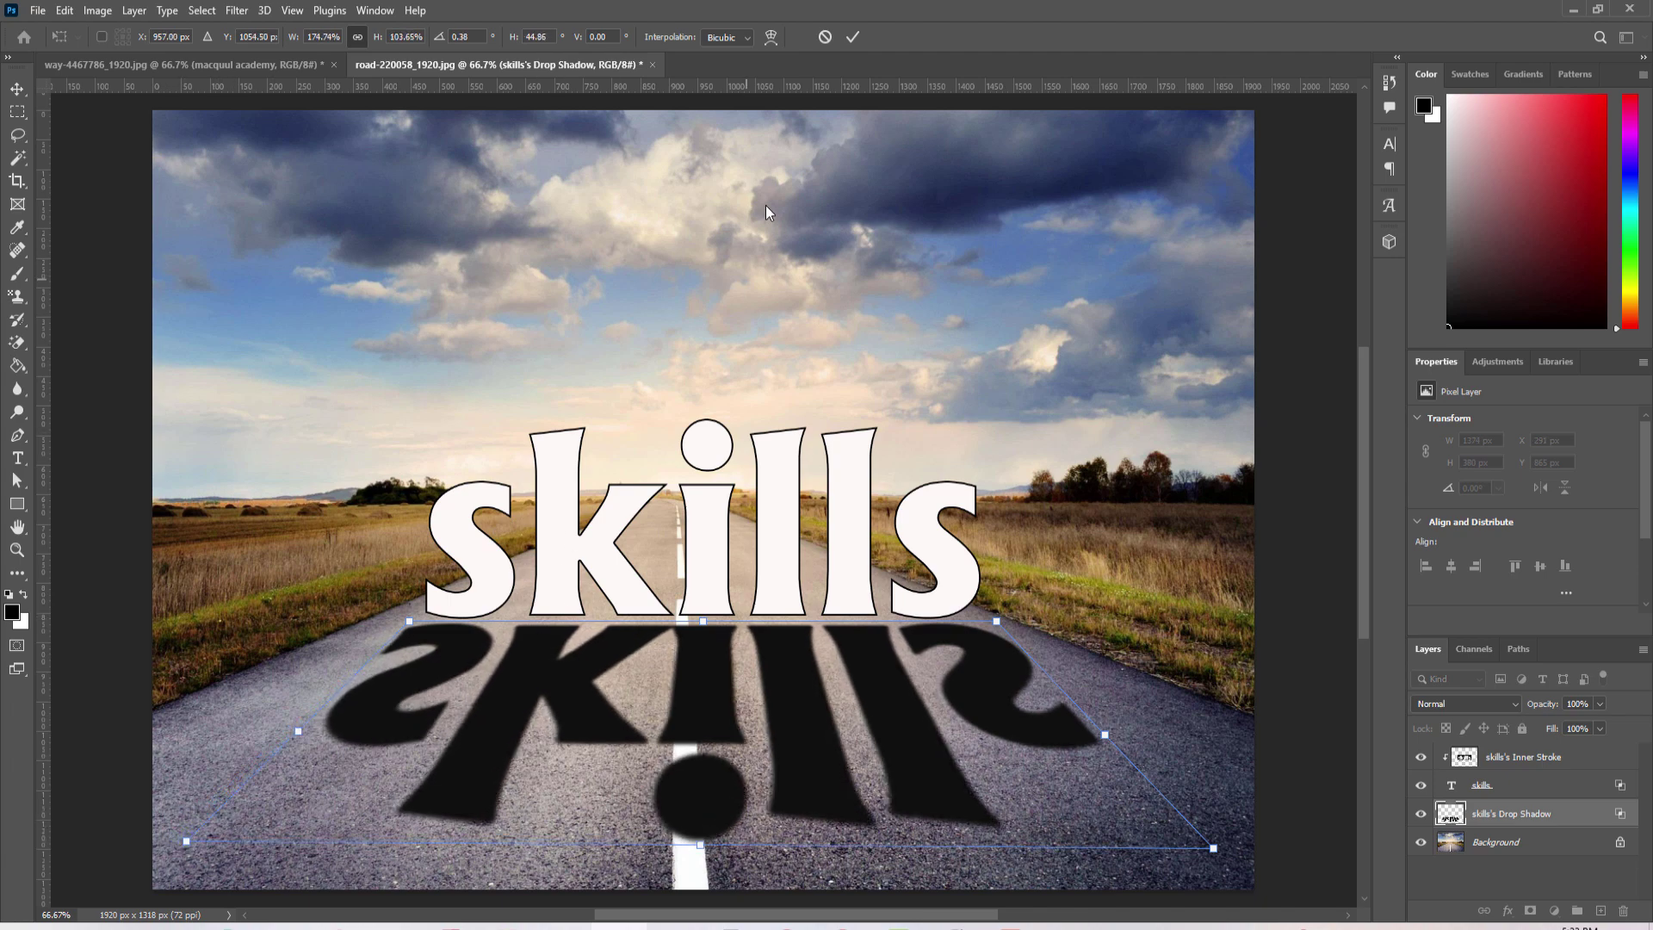
pyautogui.click(852, 36)
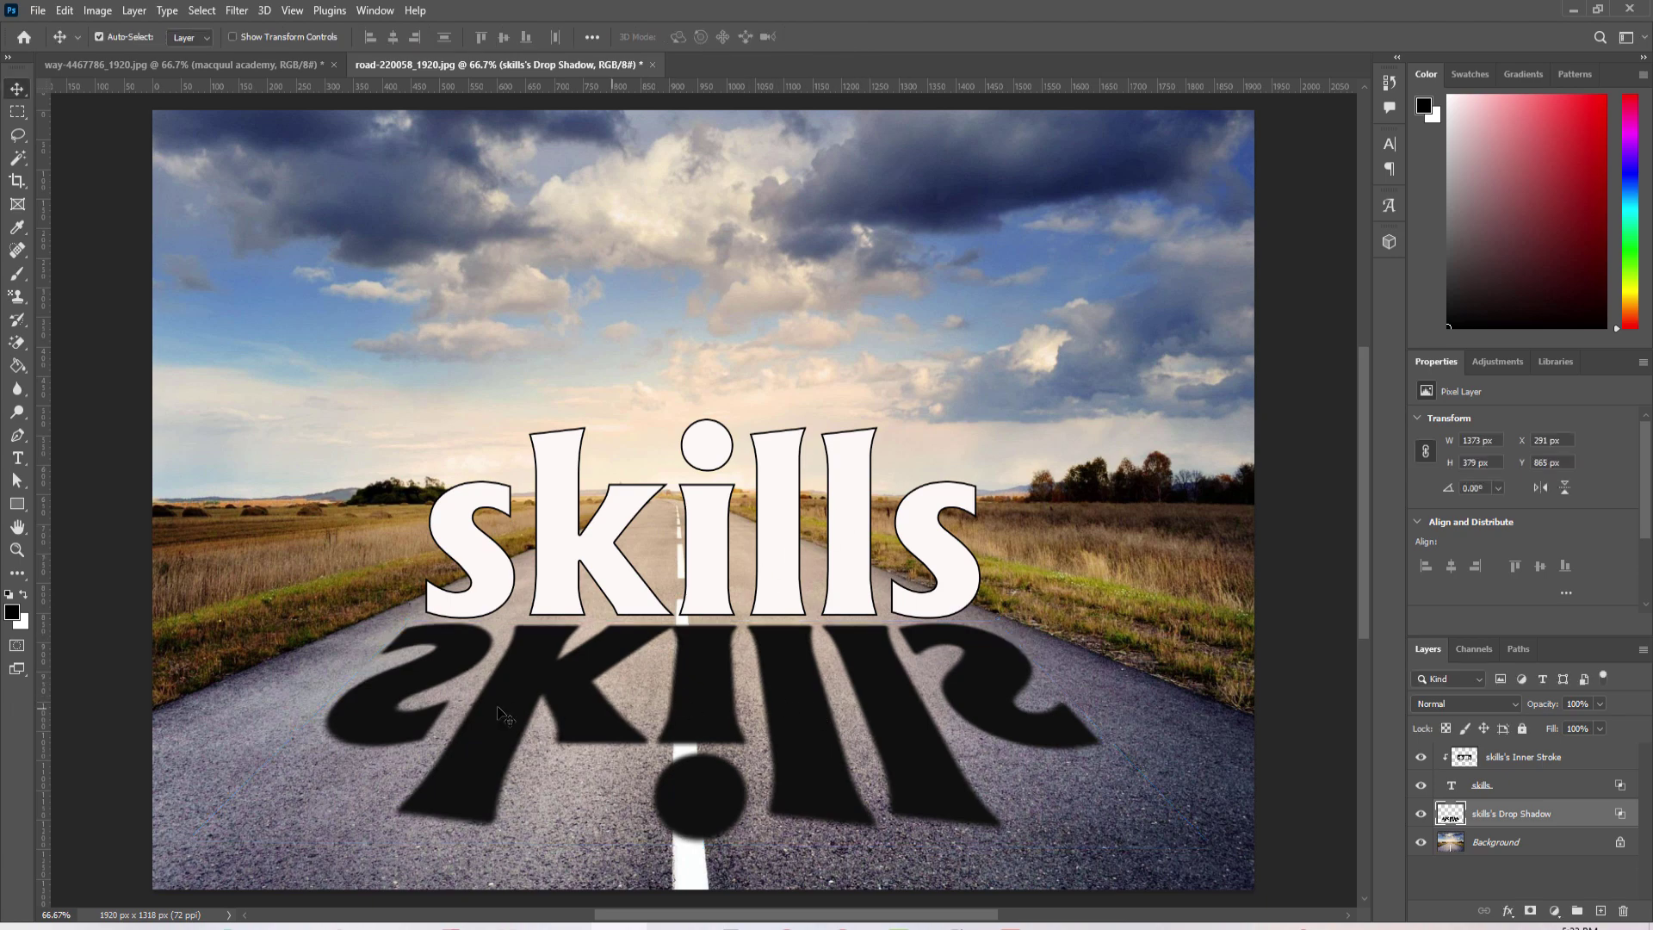
# Lower the opacity of the skills's Drop Shadow layer to 57%
pyautogui.click(1600, 704)
pyautogui.moveTo(1567, 730); pyautogui.dragTo(1565, 730)
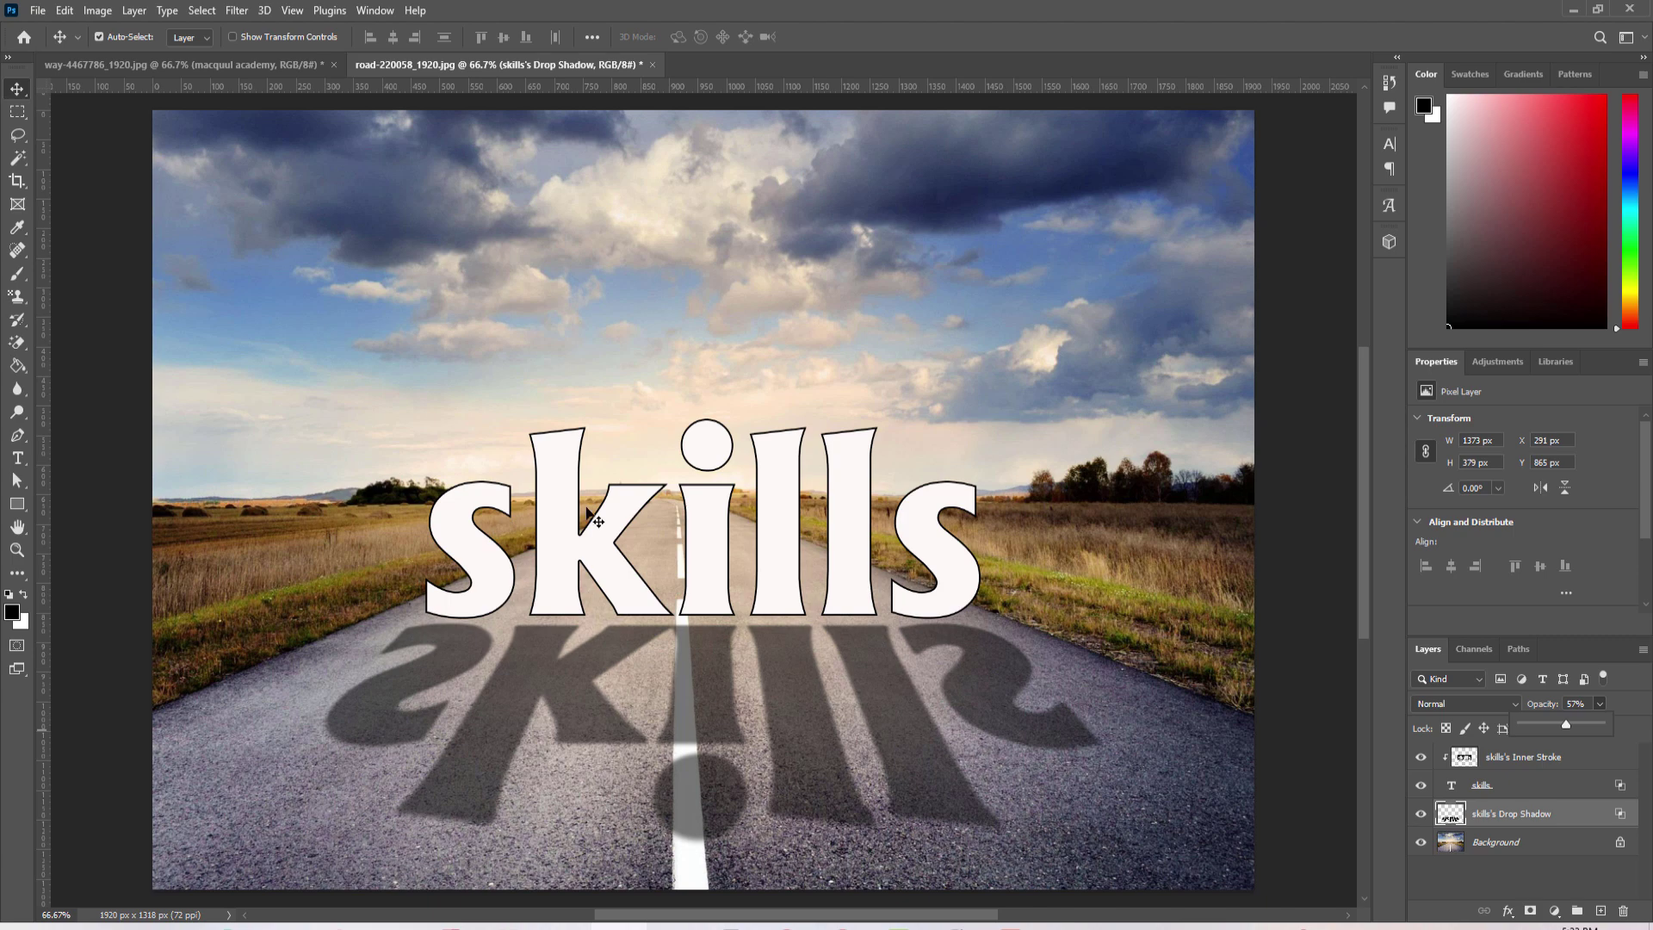
pyautogui.scroll(-1, 634, 582)
pyautogui.scroll(3, 635, 582)
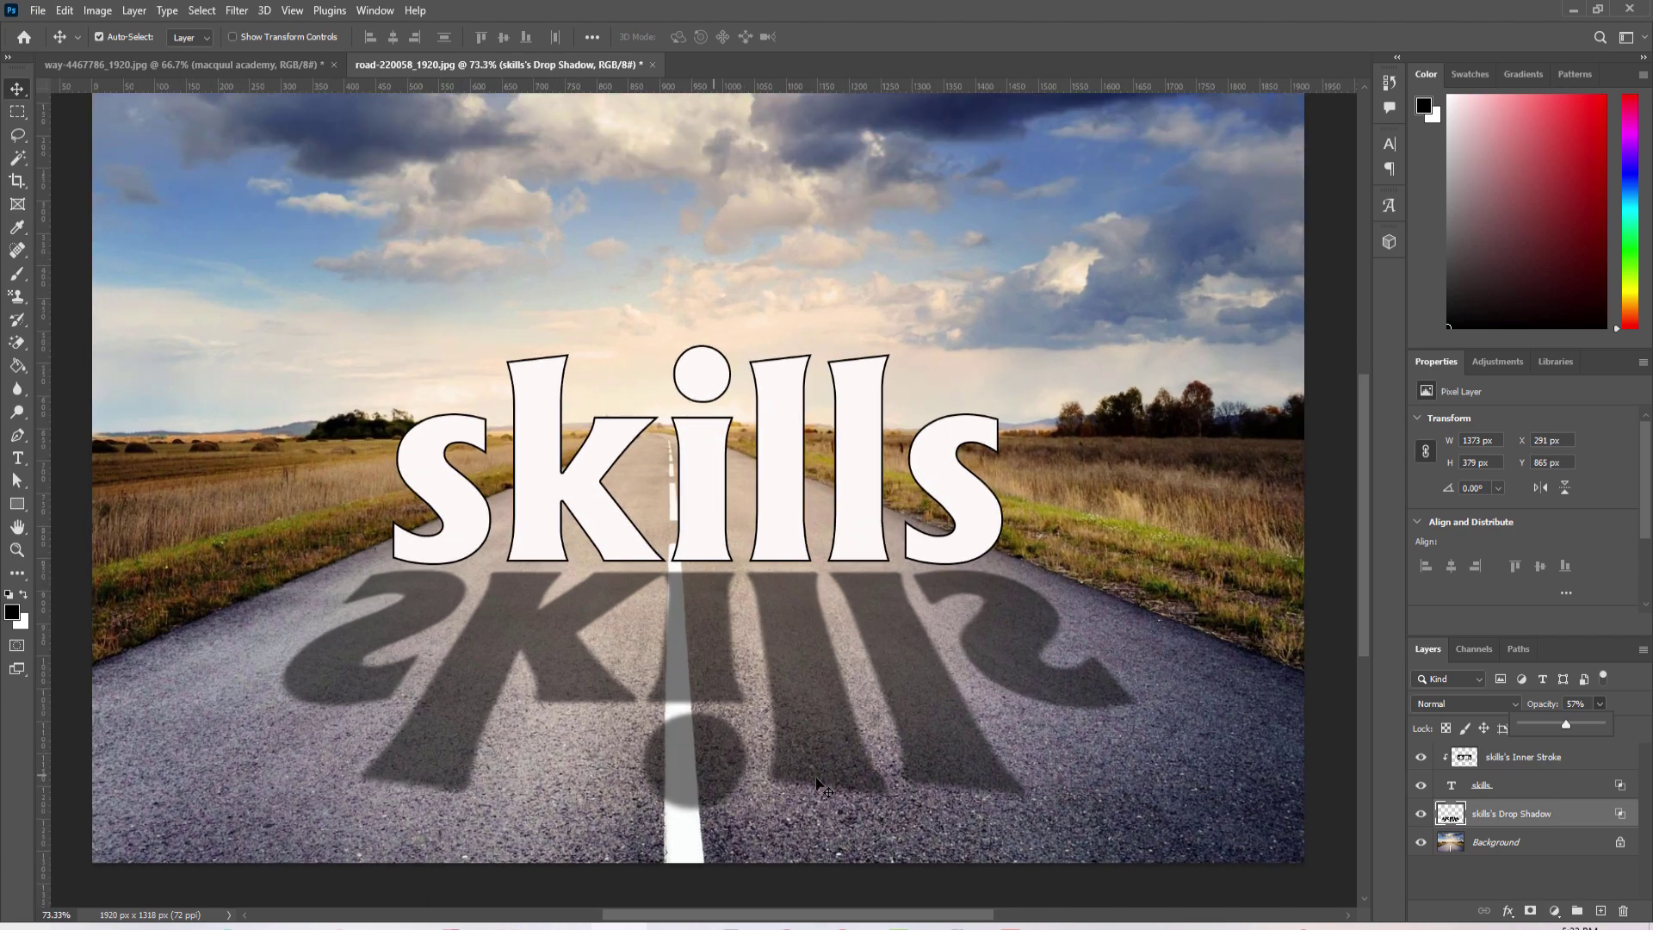